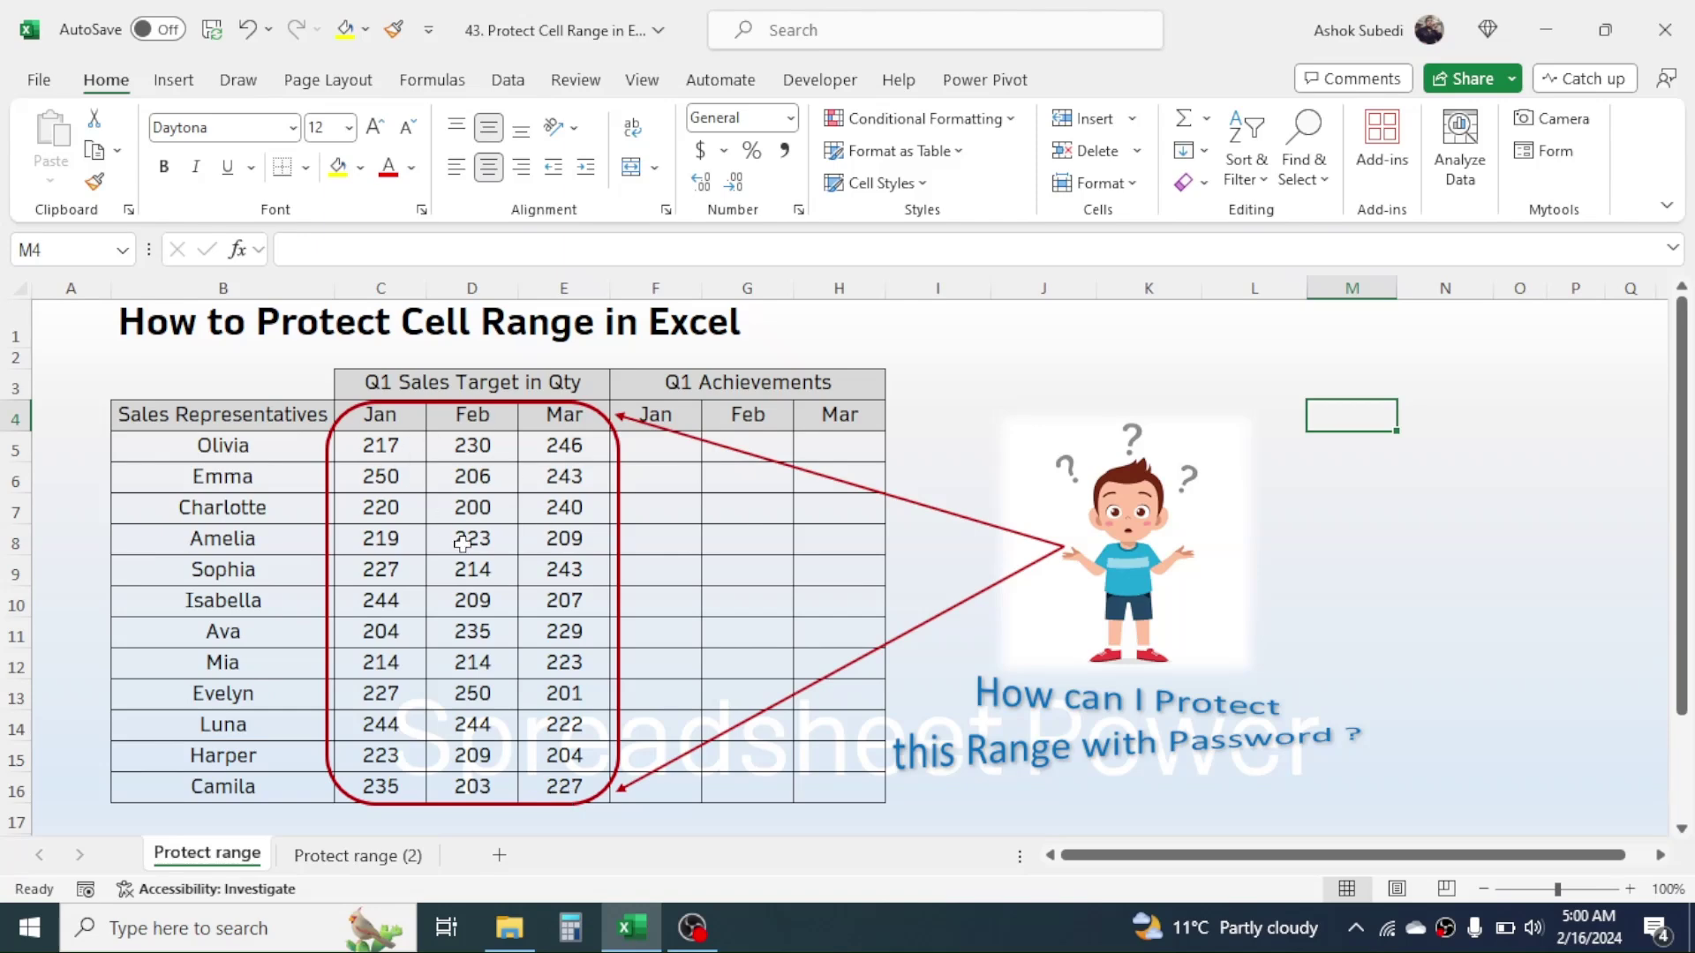
- Select the Q1 sales target figures C5:E16, and switch to the Protect range (2) worksheet
{"action": "left_click_drag", "start_coordinate": [380, 446], "coordinate": [556, 608]}
{"action": "left_click_drag", "start_coordinate": [551, 668], "coordinate": [552, 788]}
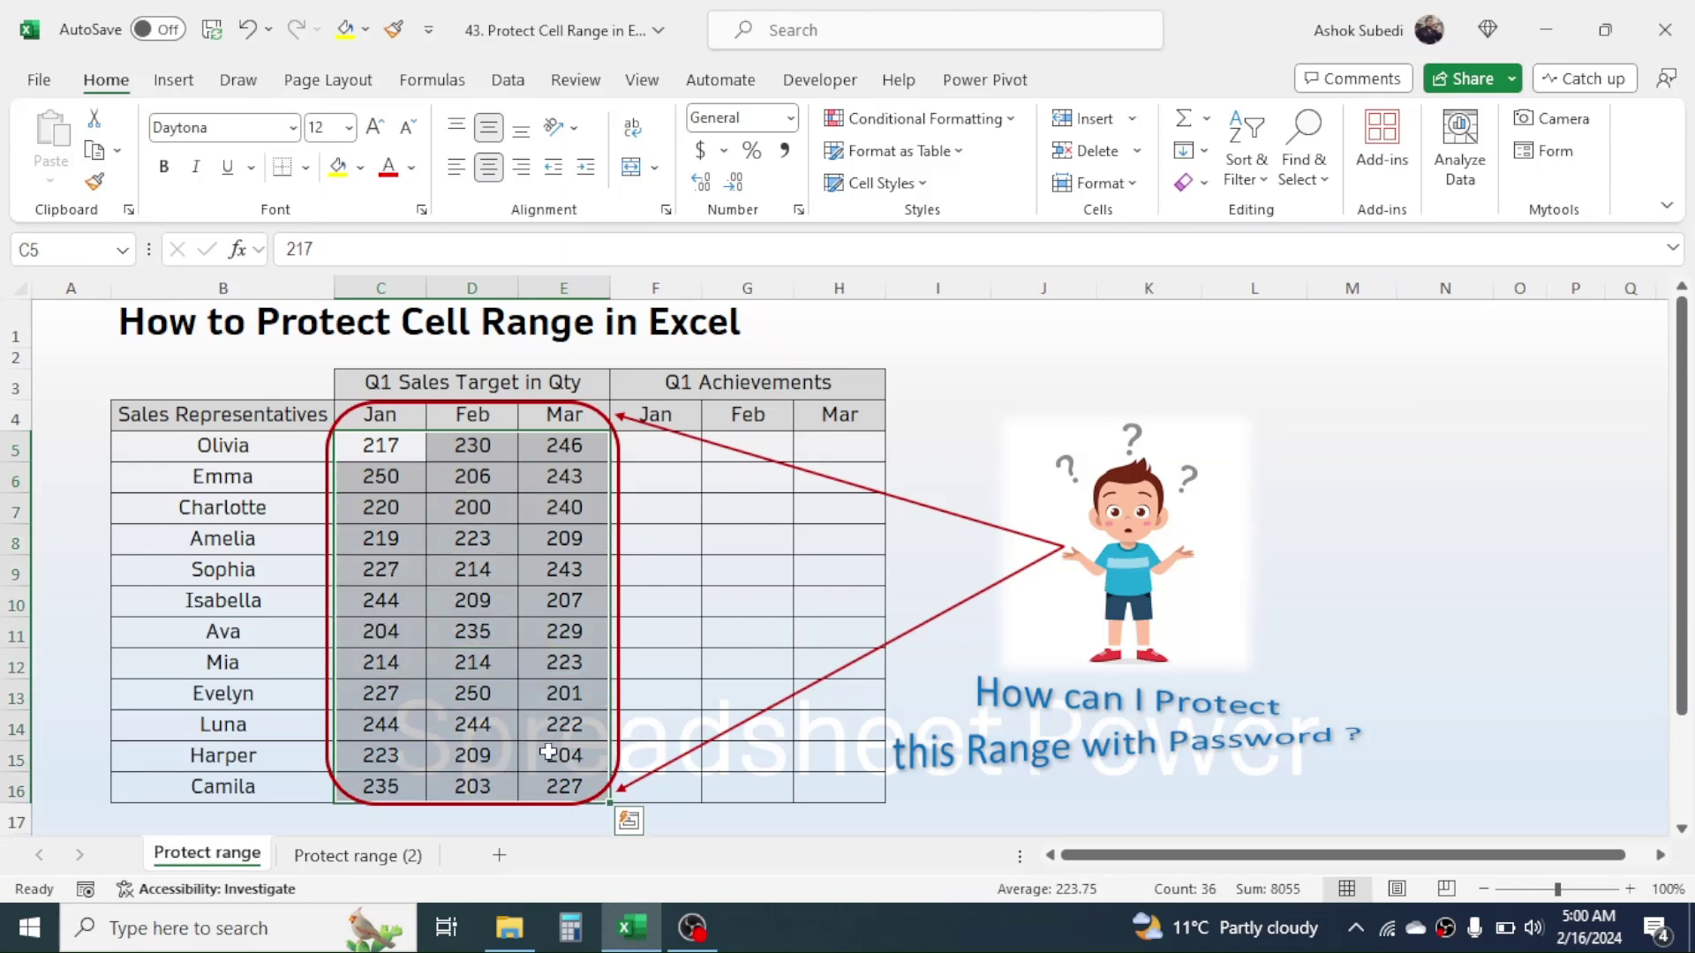
{"action": "left_click", "coordinate": [361, 863]}
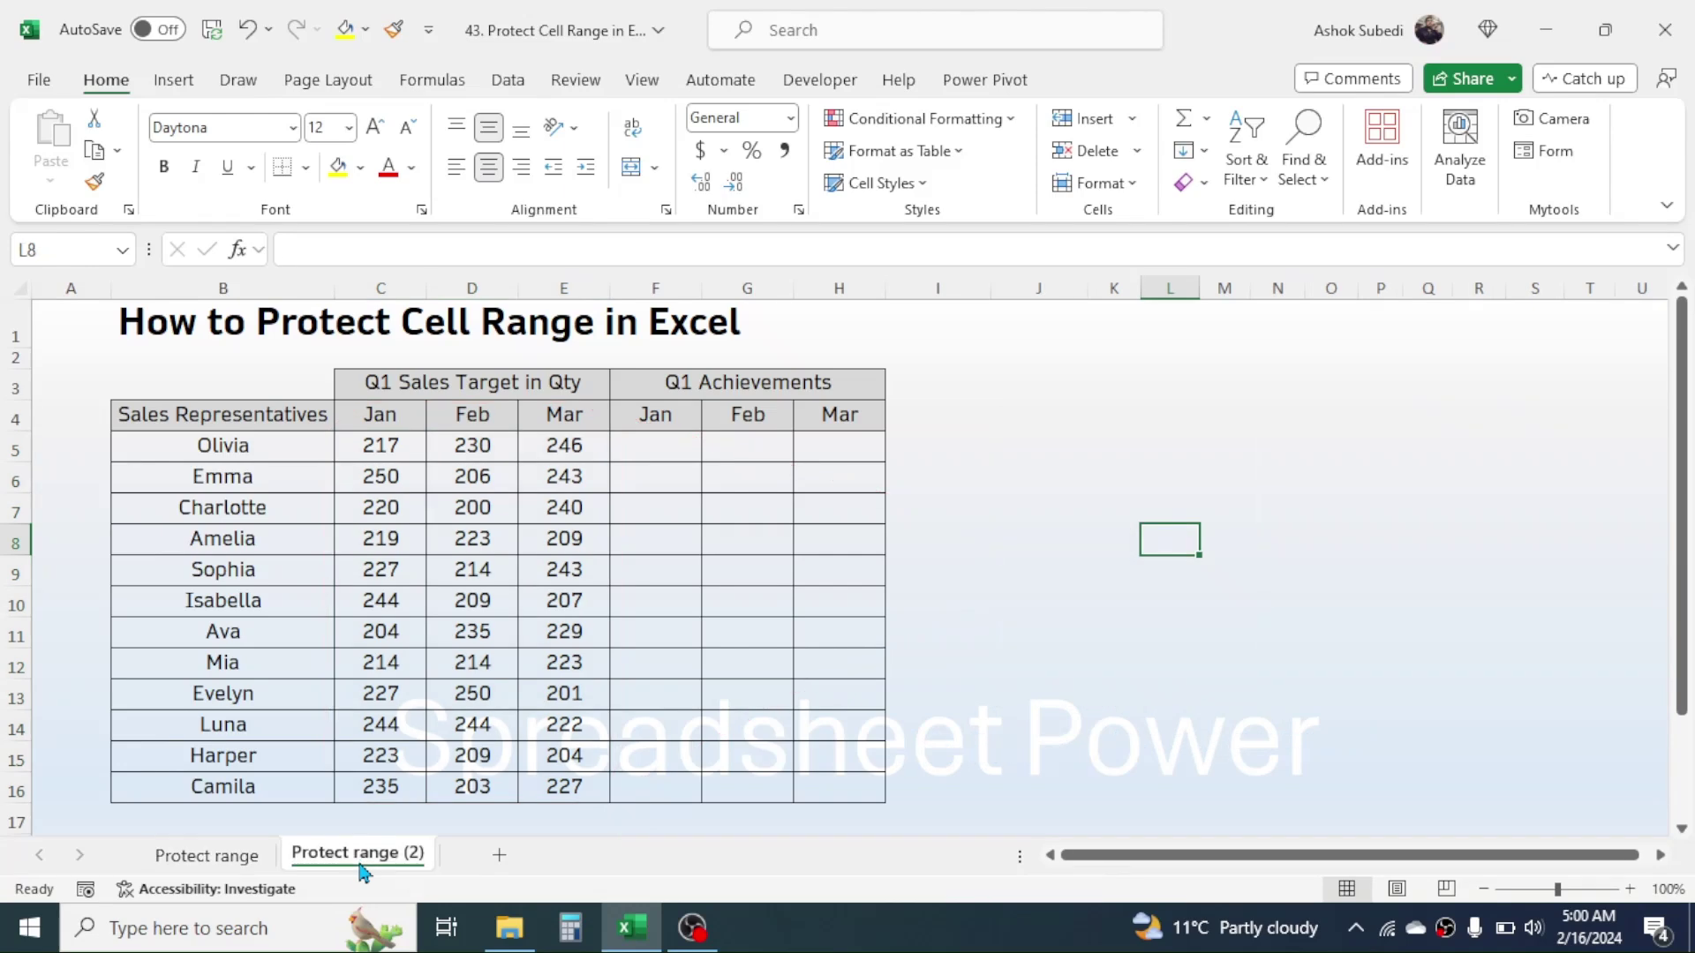
{"action": "left_click", "coordinate": [1038, 415]}
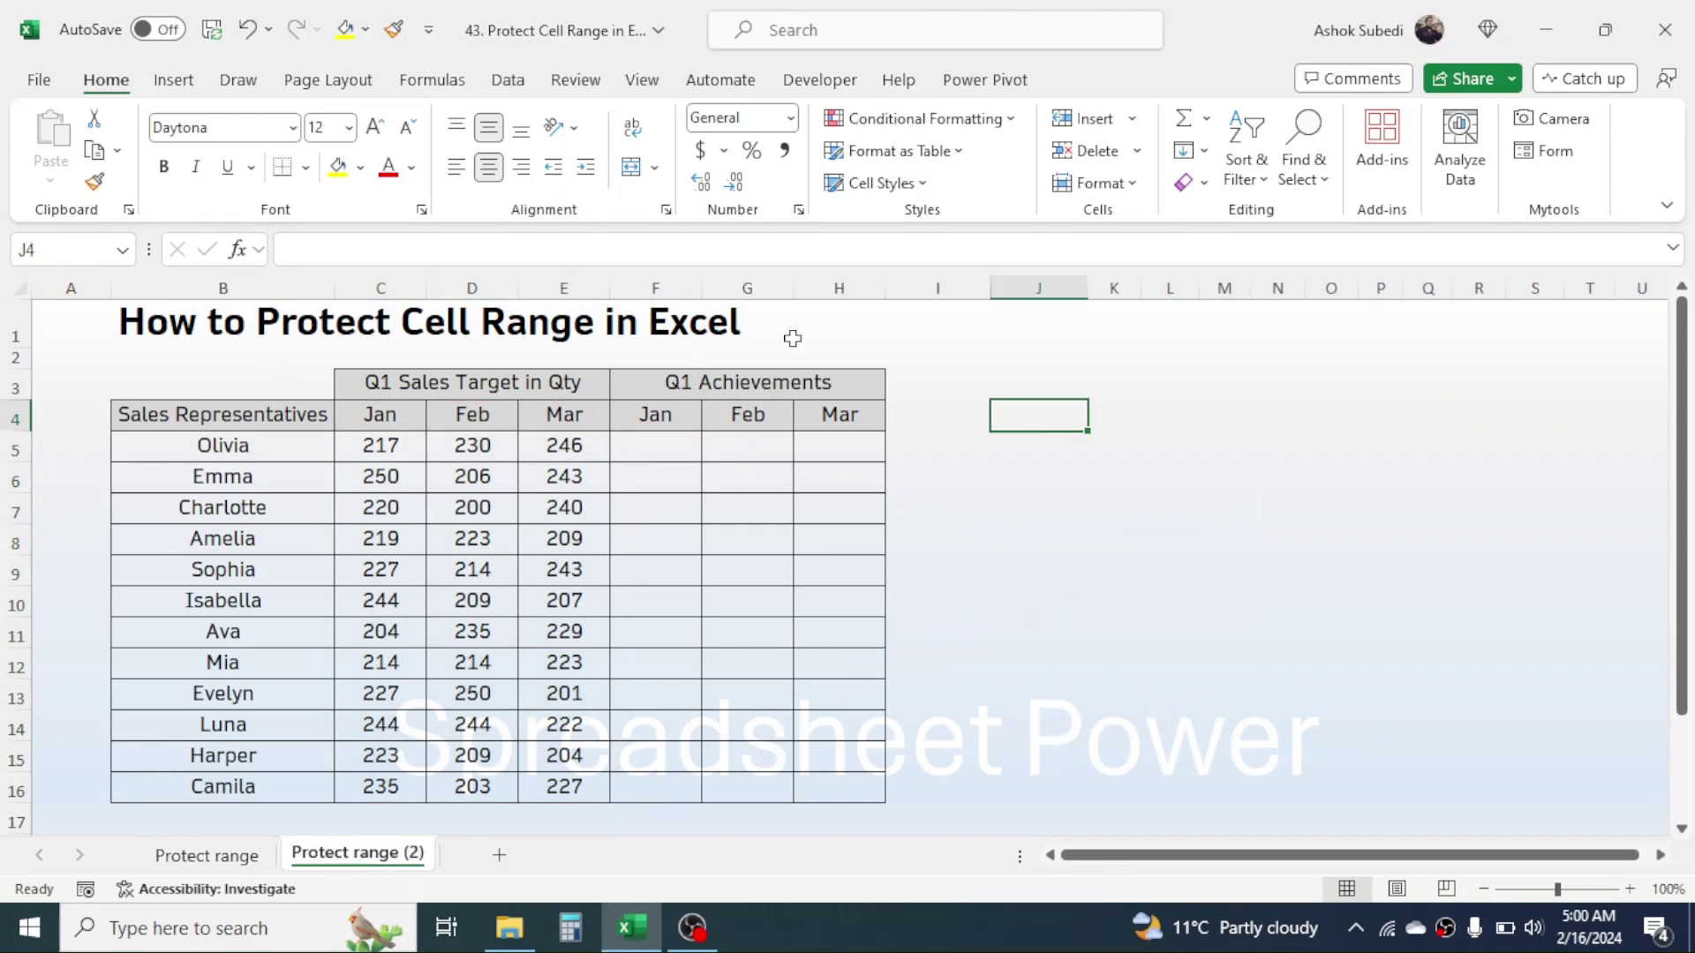
- Unlock every cell of the Protect range (2) worksheet by turning off the Locked protection attribute
{"action": "left_click", "coordinate": [8, 282]}
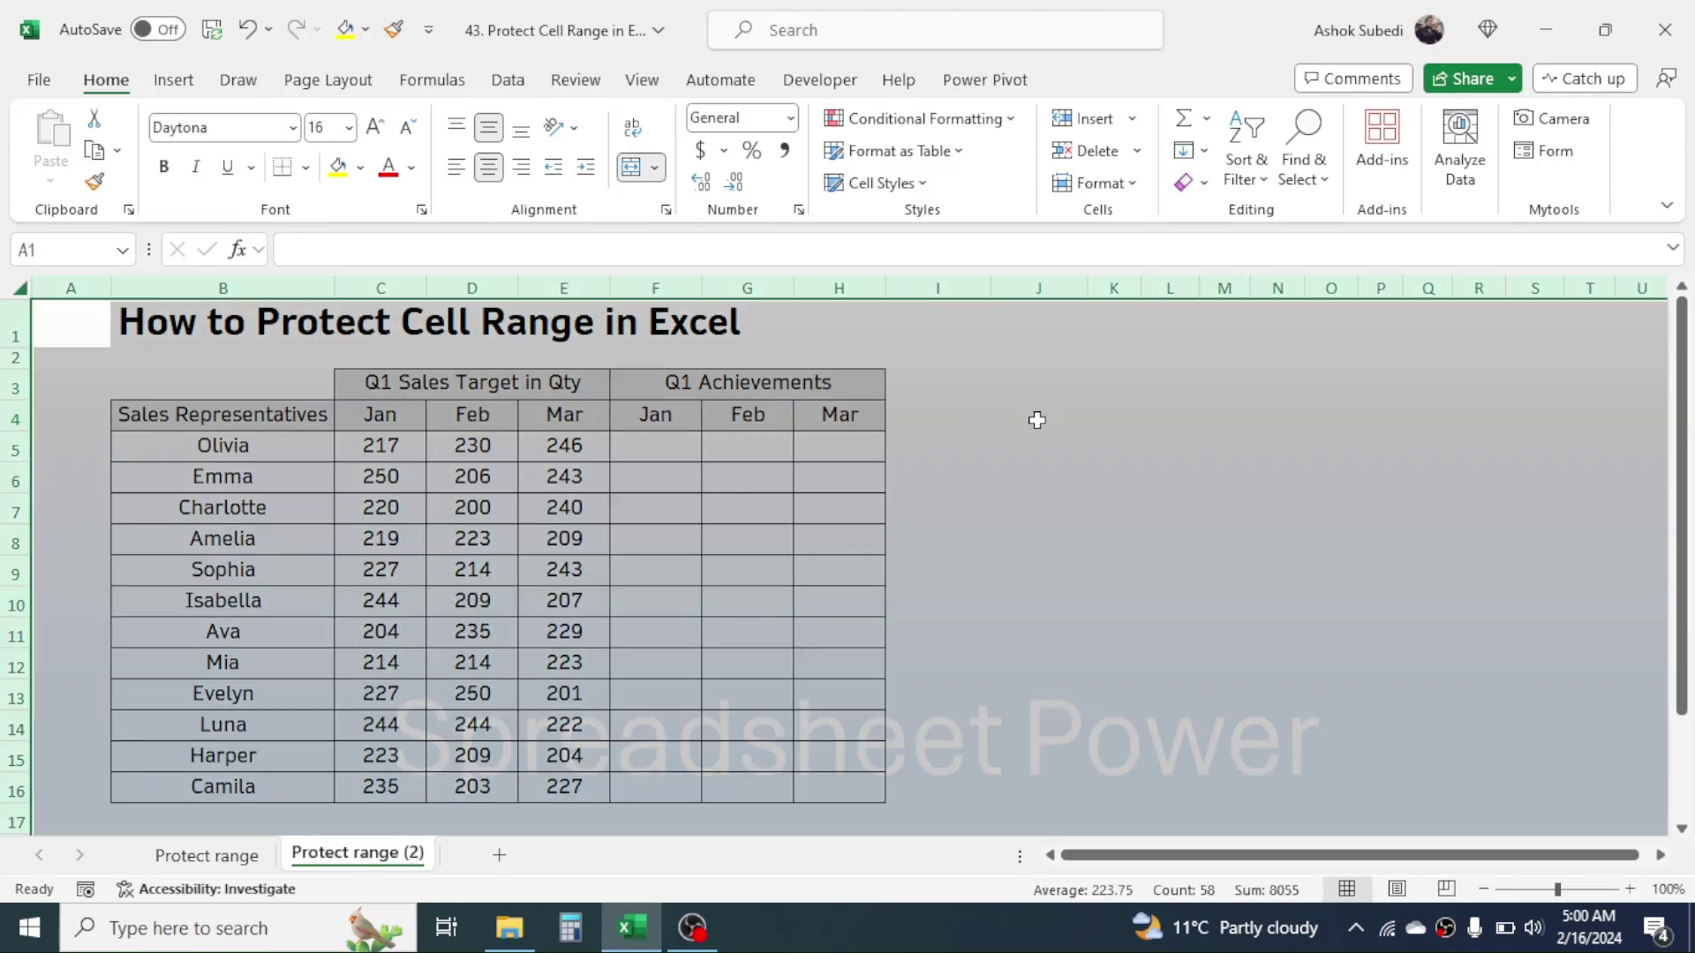
{"action": "left_click", "coordinate": [1094, 423]}
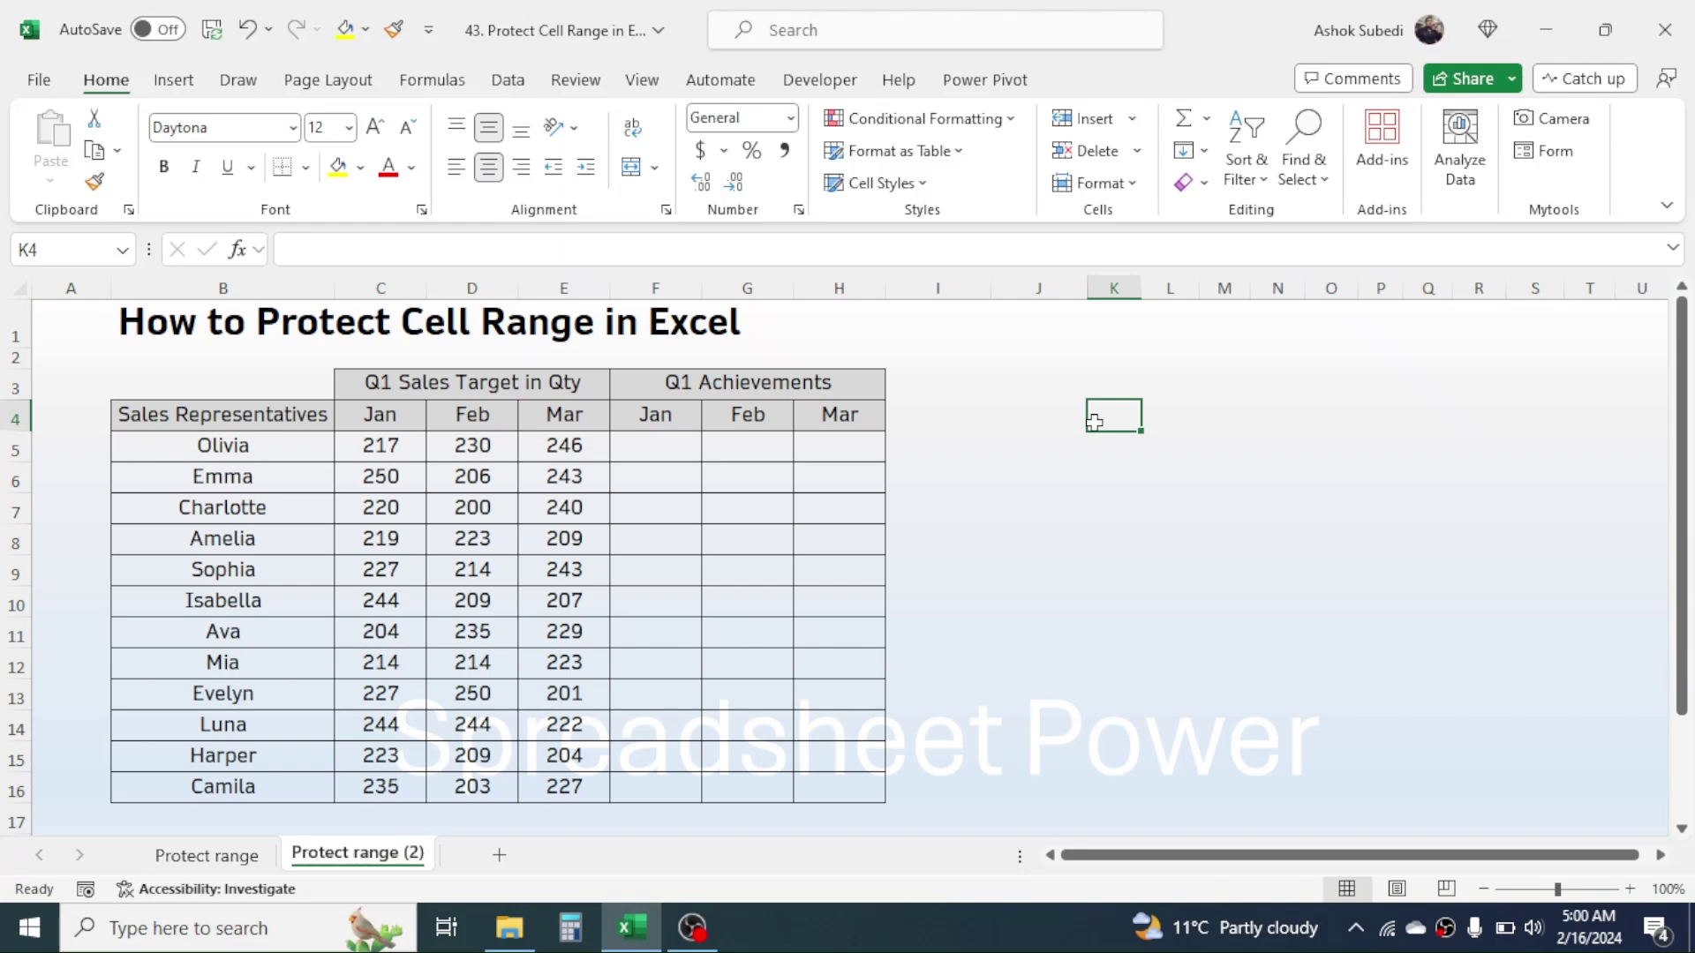
{"action": "key", "text": "ctrl+a"}
{"action": "right_click", "coordinate": [989, 422]}
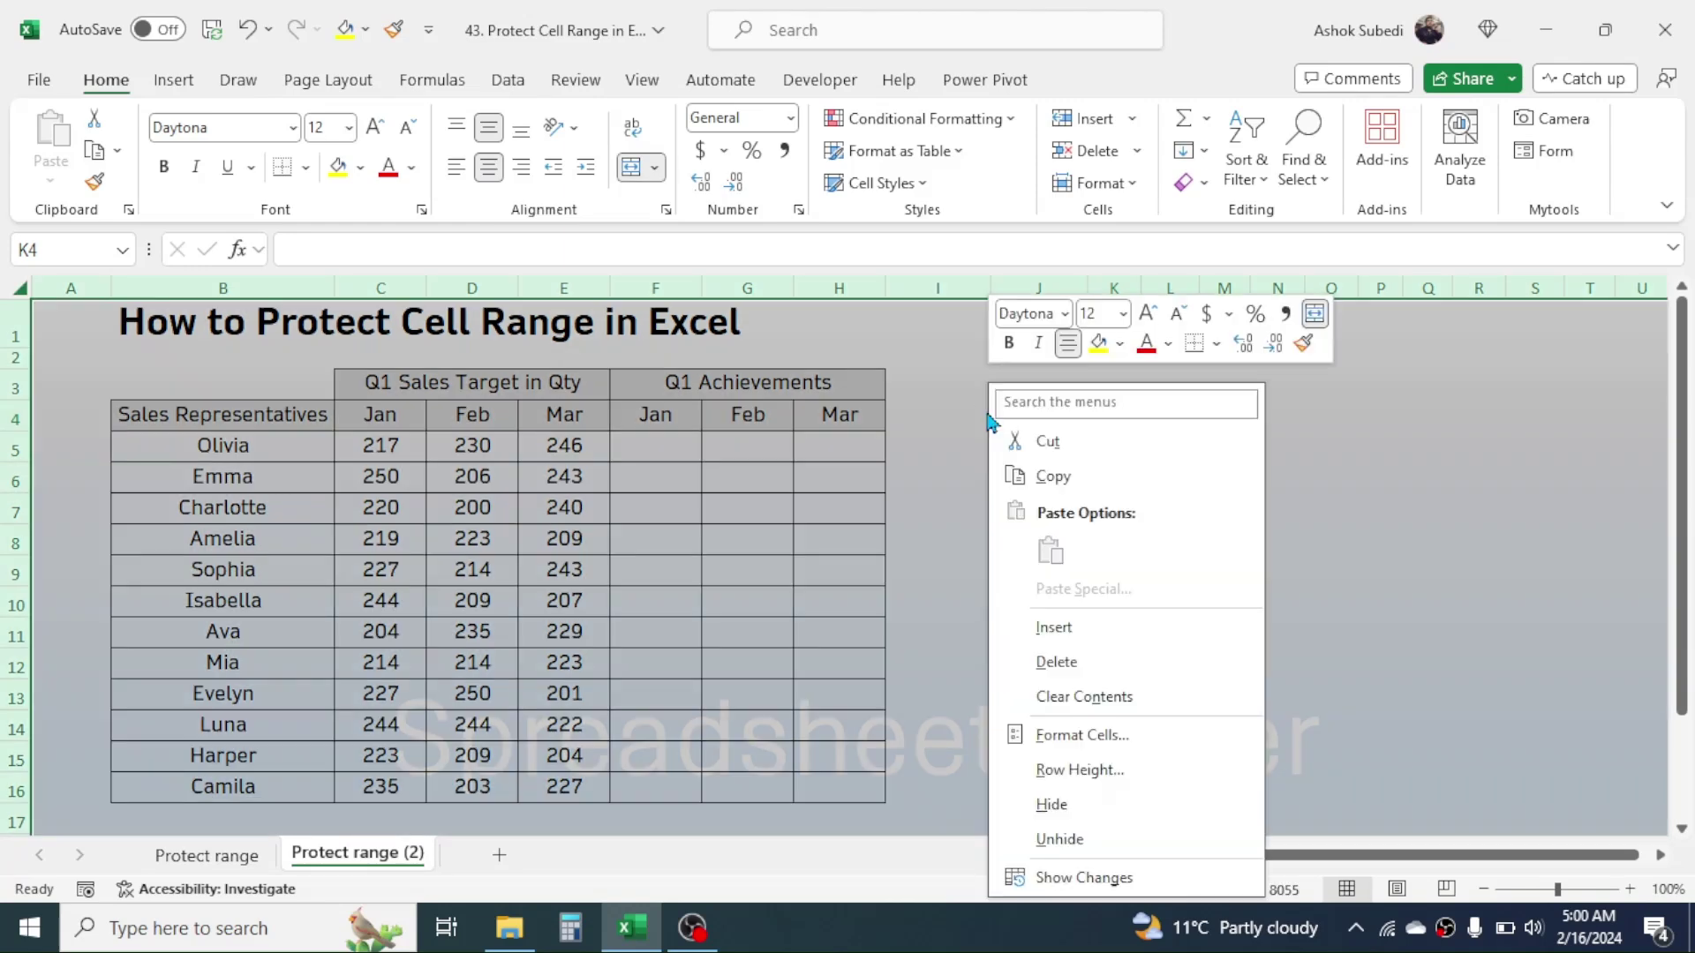
{"action": "left_click", "coordinate": [1070, 735]}
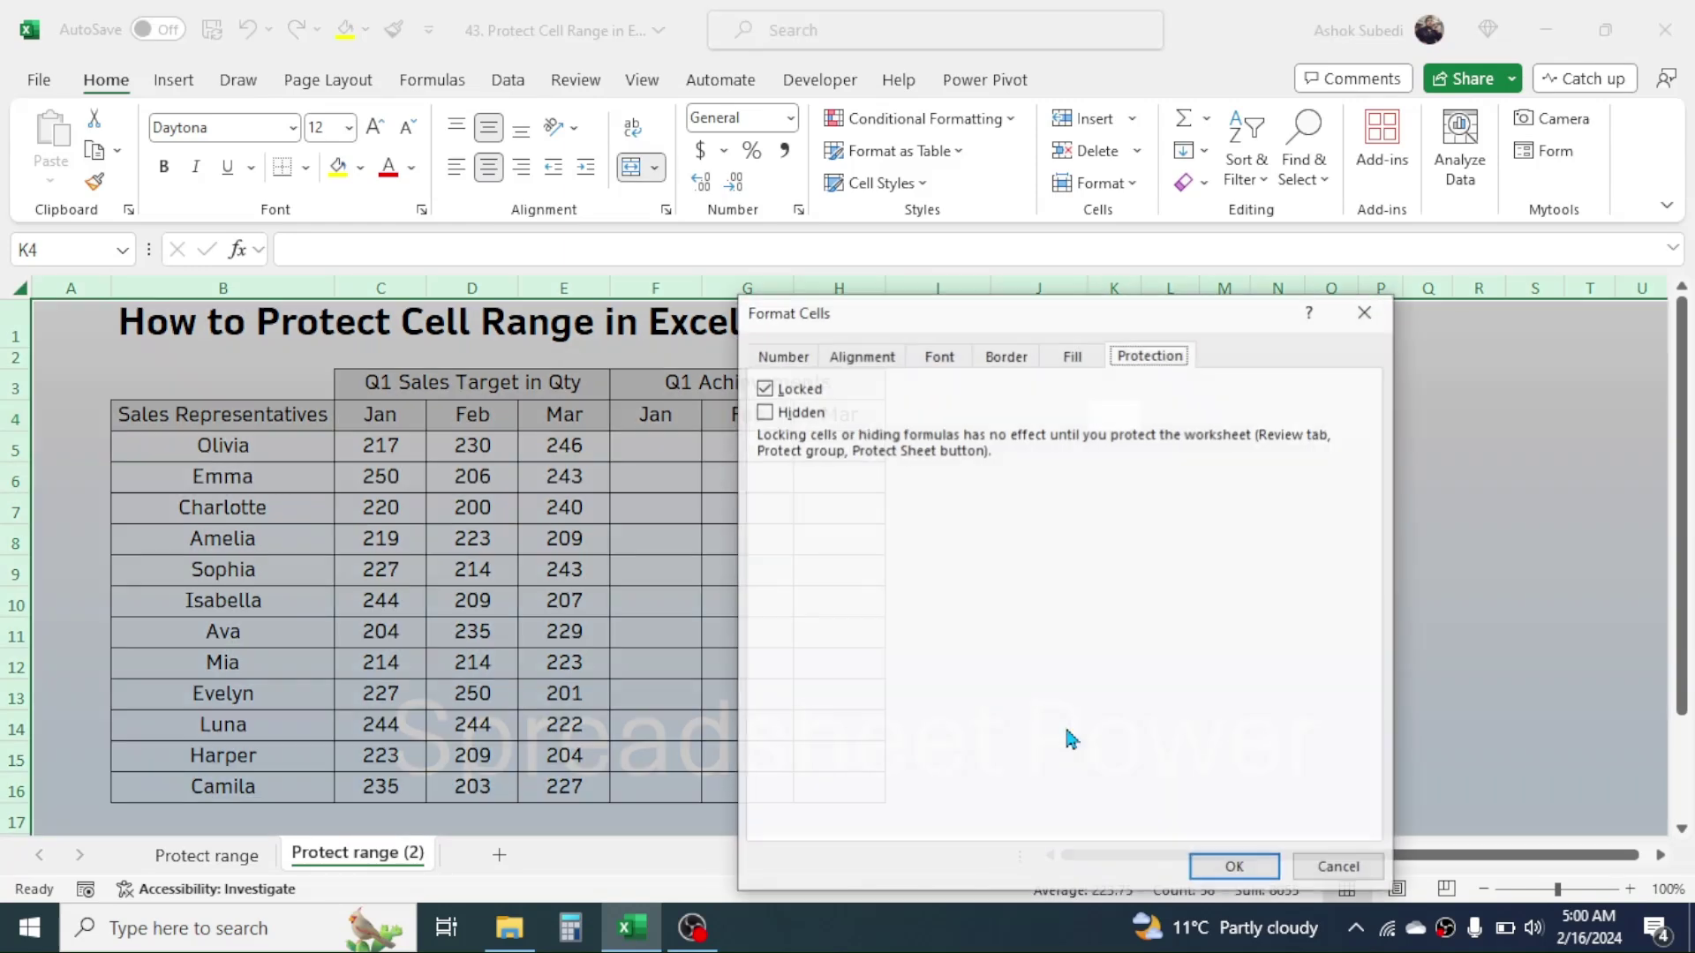
{"action": "left_click_drag", "start_coordinate": [1022, 309], "coordinate": [957, 219]}
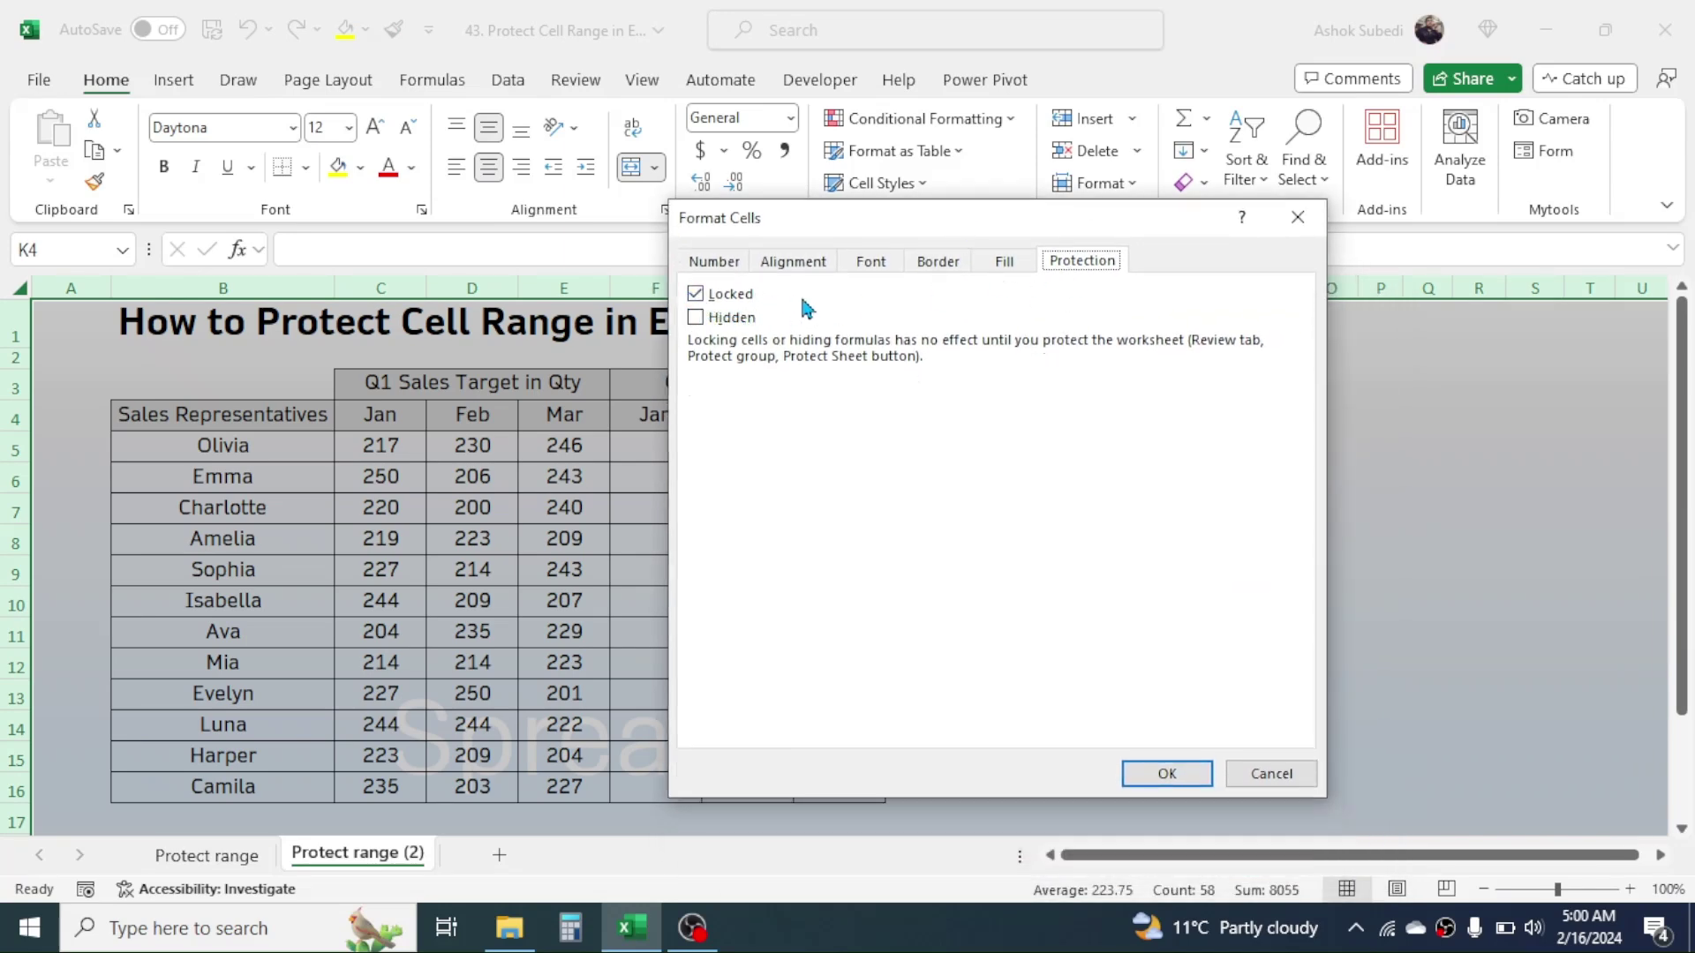
{"action": "left_click", "coordinate": [697, 299]}
{"action": "left_click", "coordinate": [1156, 771]}
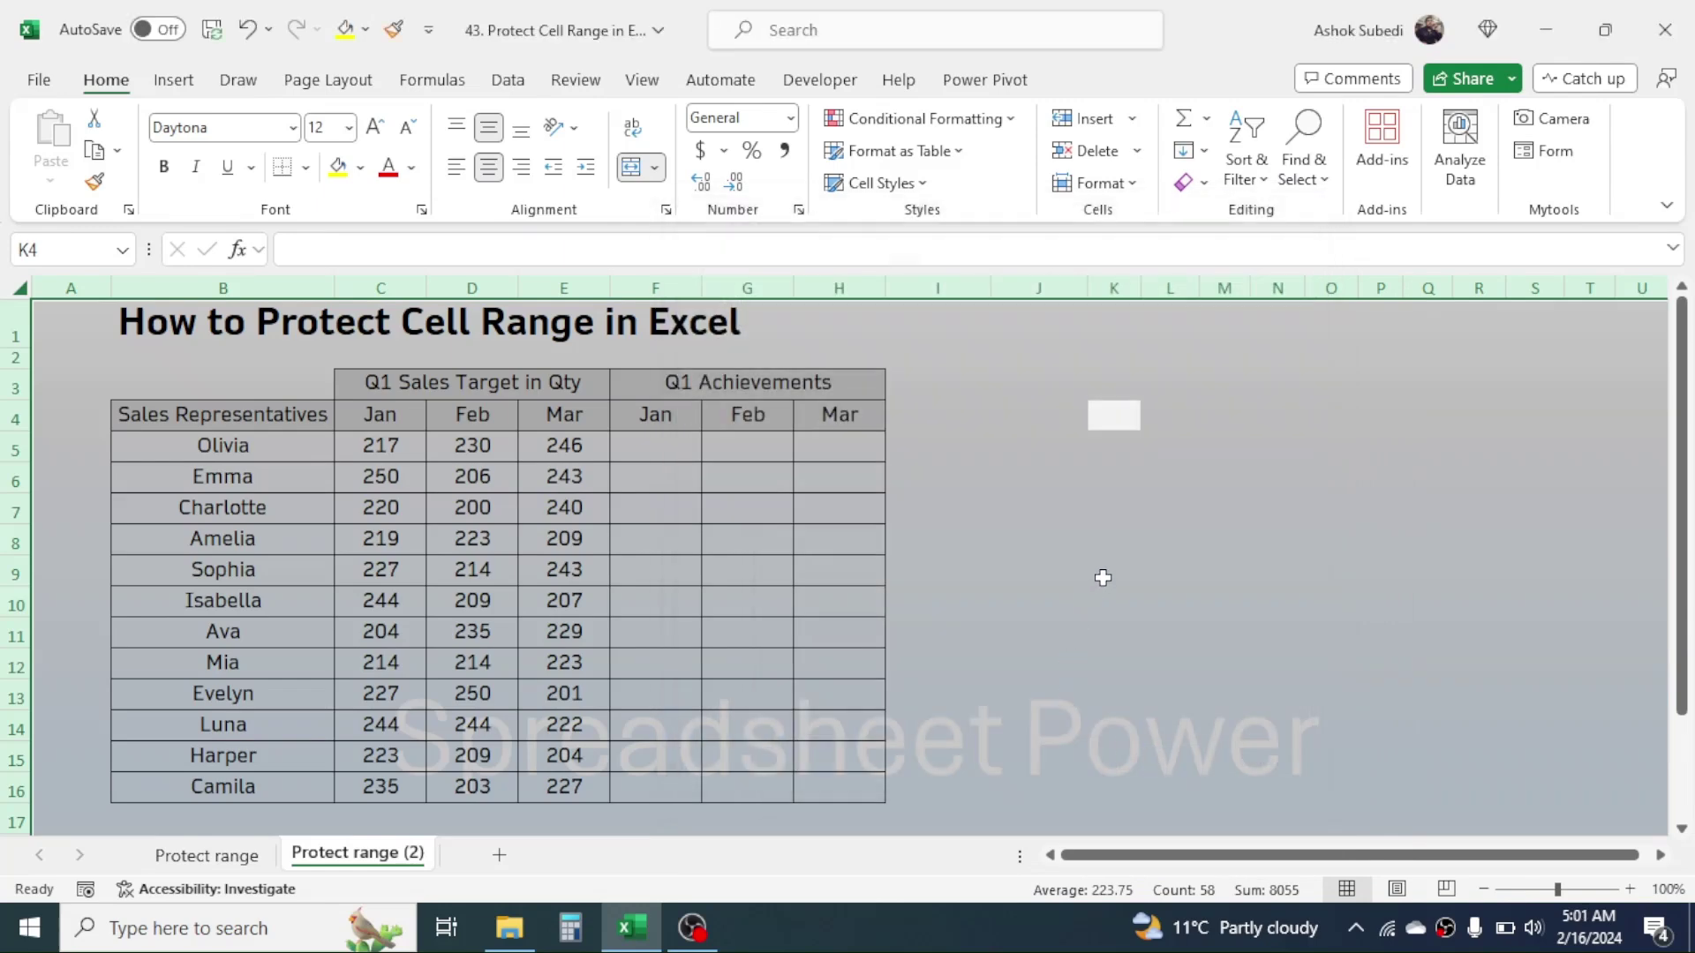
{"action": "left_click", "coordinate": [1124, 535]}
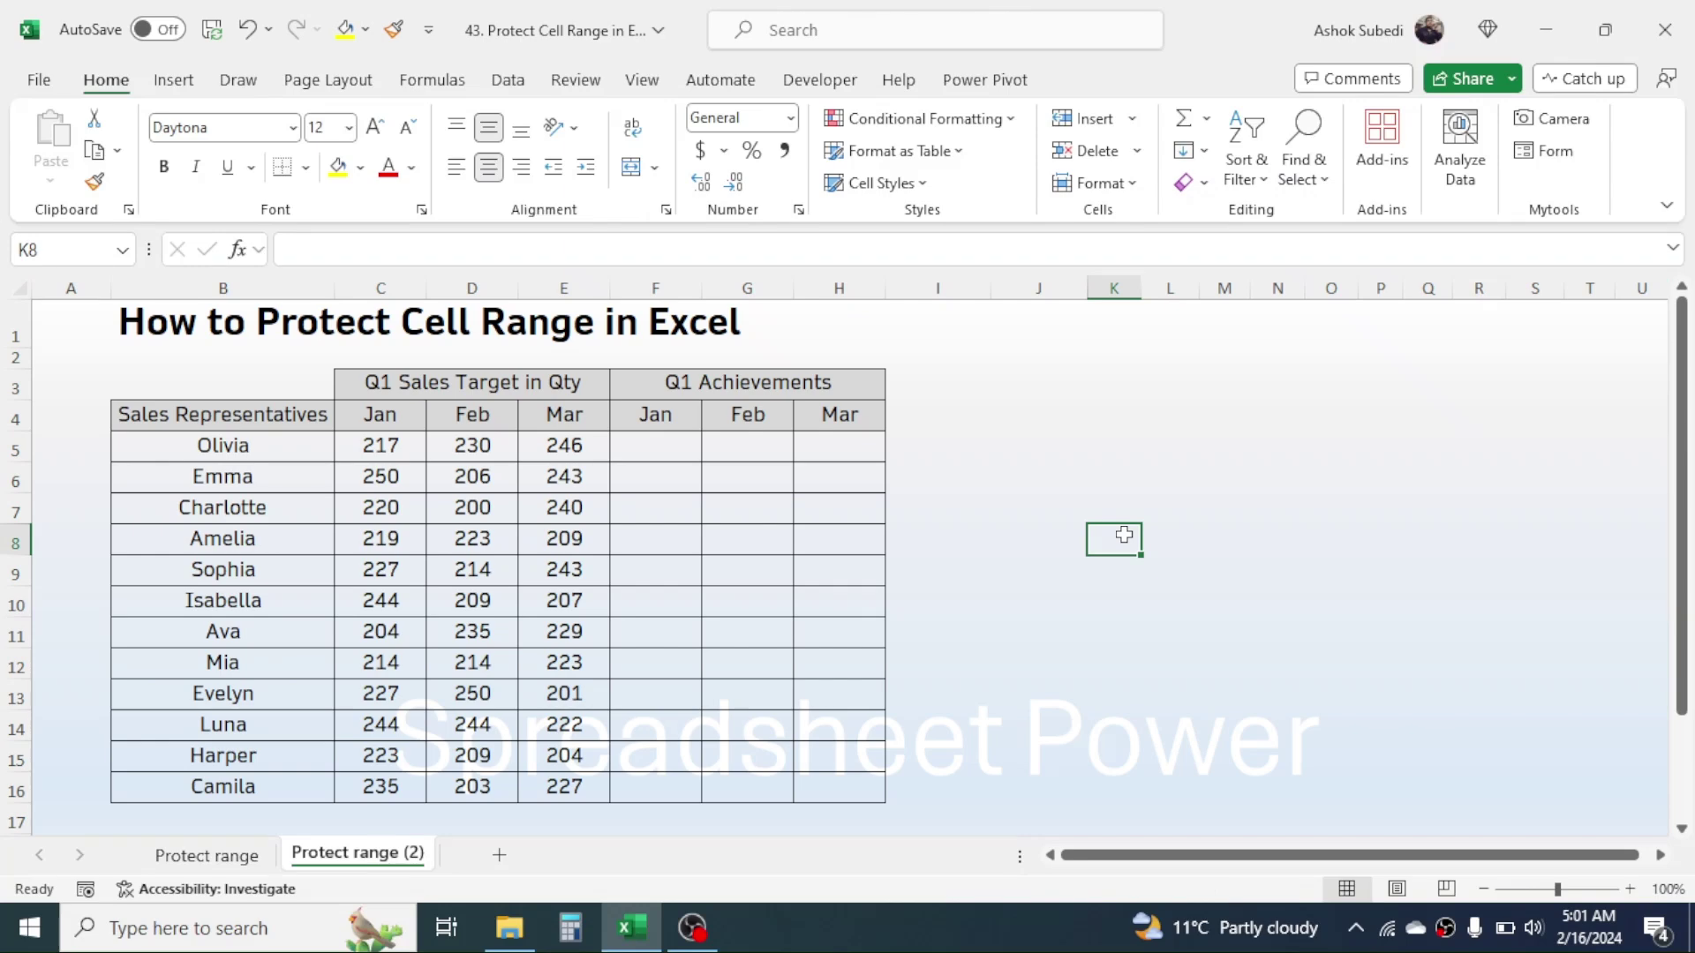
- Turn on the Locked protection attribute for only the Q1 sales target cells C5:E16
{"action": "mouse_move", "coordinate": [367, 442]}
{"action": "left_mouse_down"}
{"action": "mouse_move", "coordinate": [560, 442]}
{"action": "mouse_move", "coordinate": [557, 785]}
{"action": "left_mouse_up"}
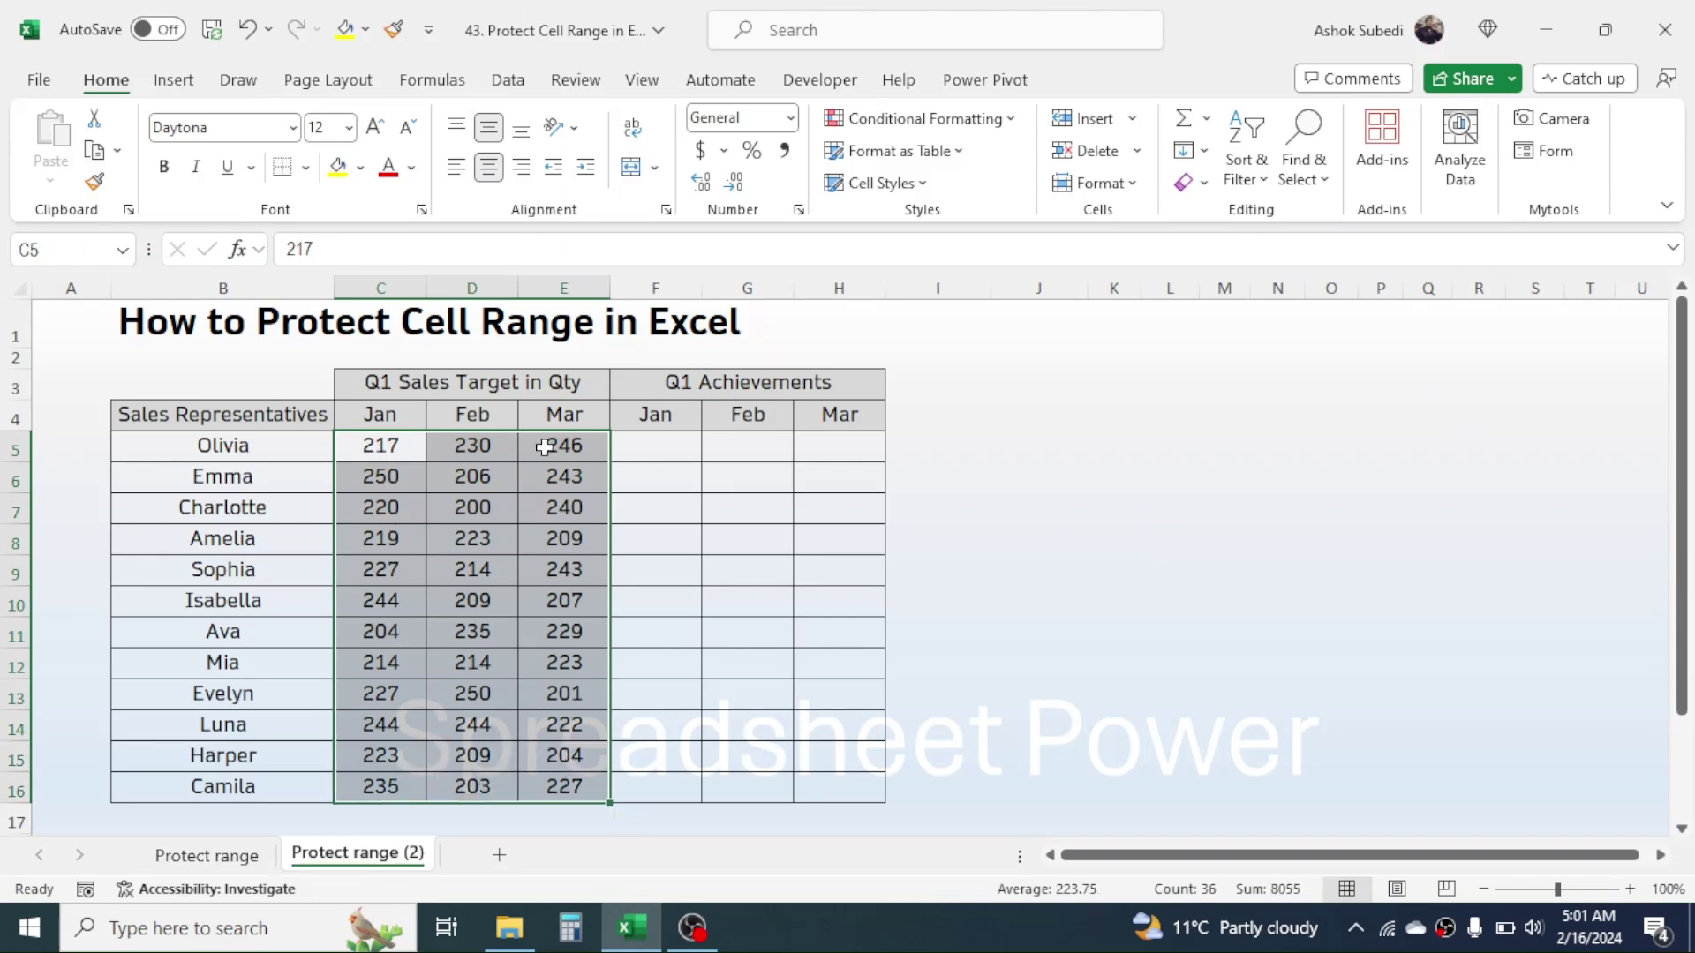
{"action": "right_click", "coordinate": [486, 485]}
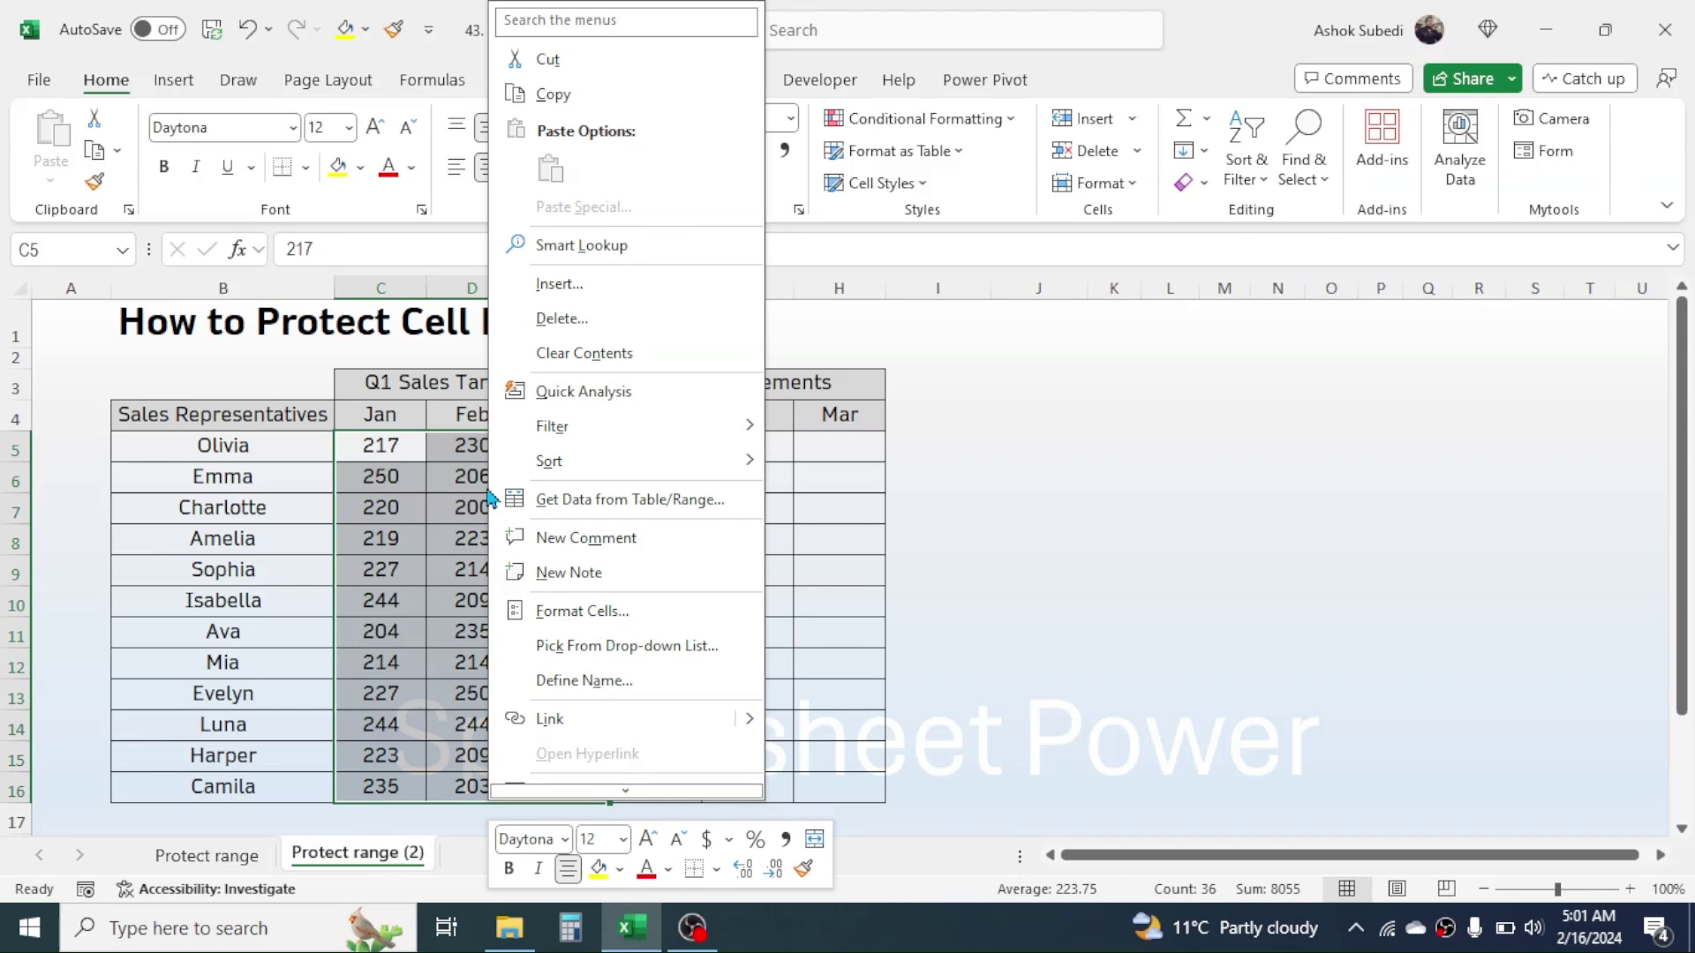
{"action": "left_click", "coordinate": [584, 611]}
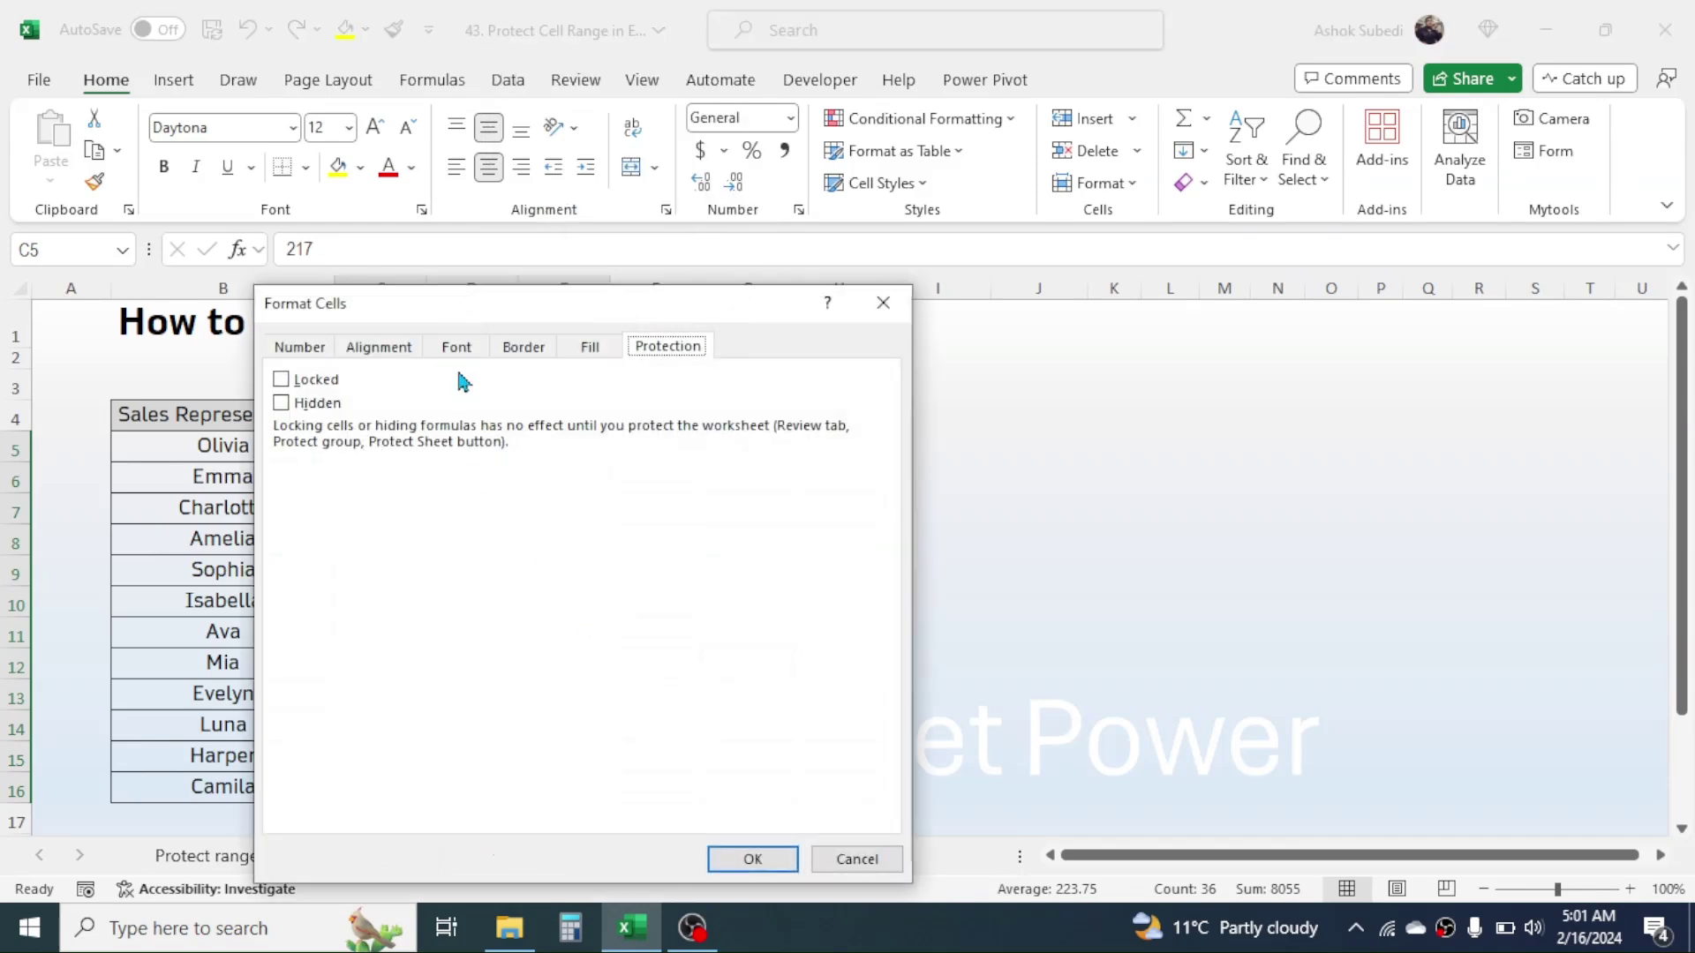
{"action": "left_click_drag", "start_coordinate": [518, 303], "coordinate": [942, 224]}
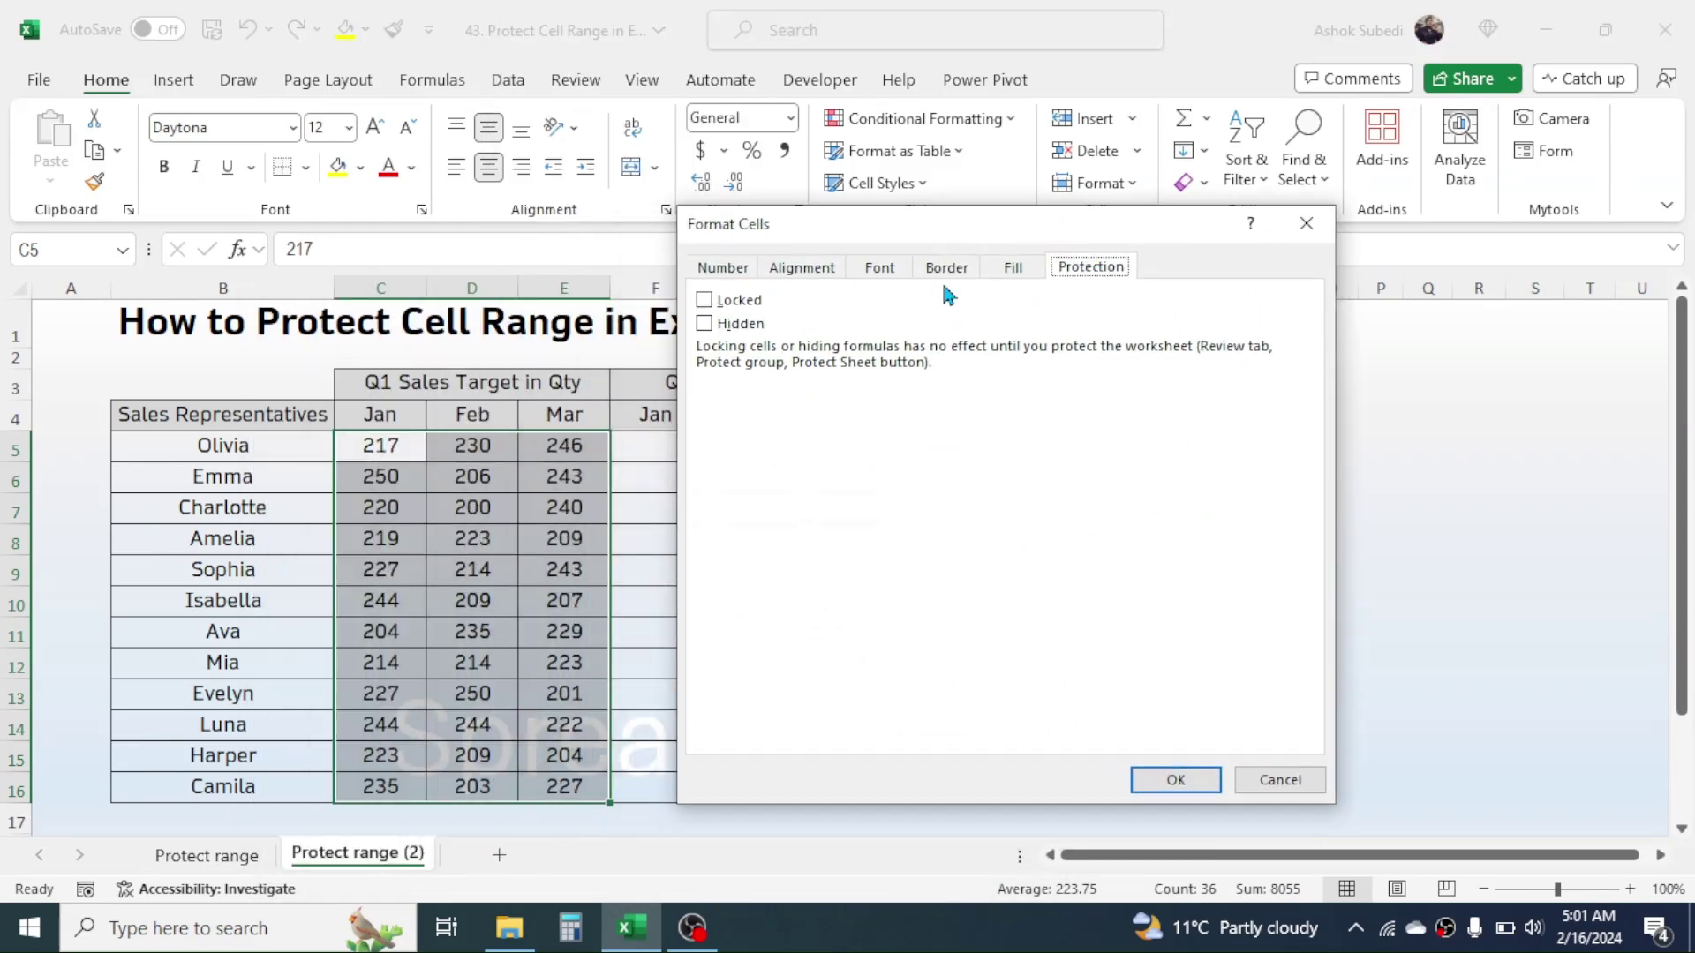
{"action": "left_click", "coordinate": [702, 302]}
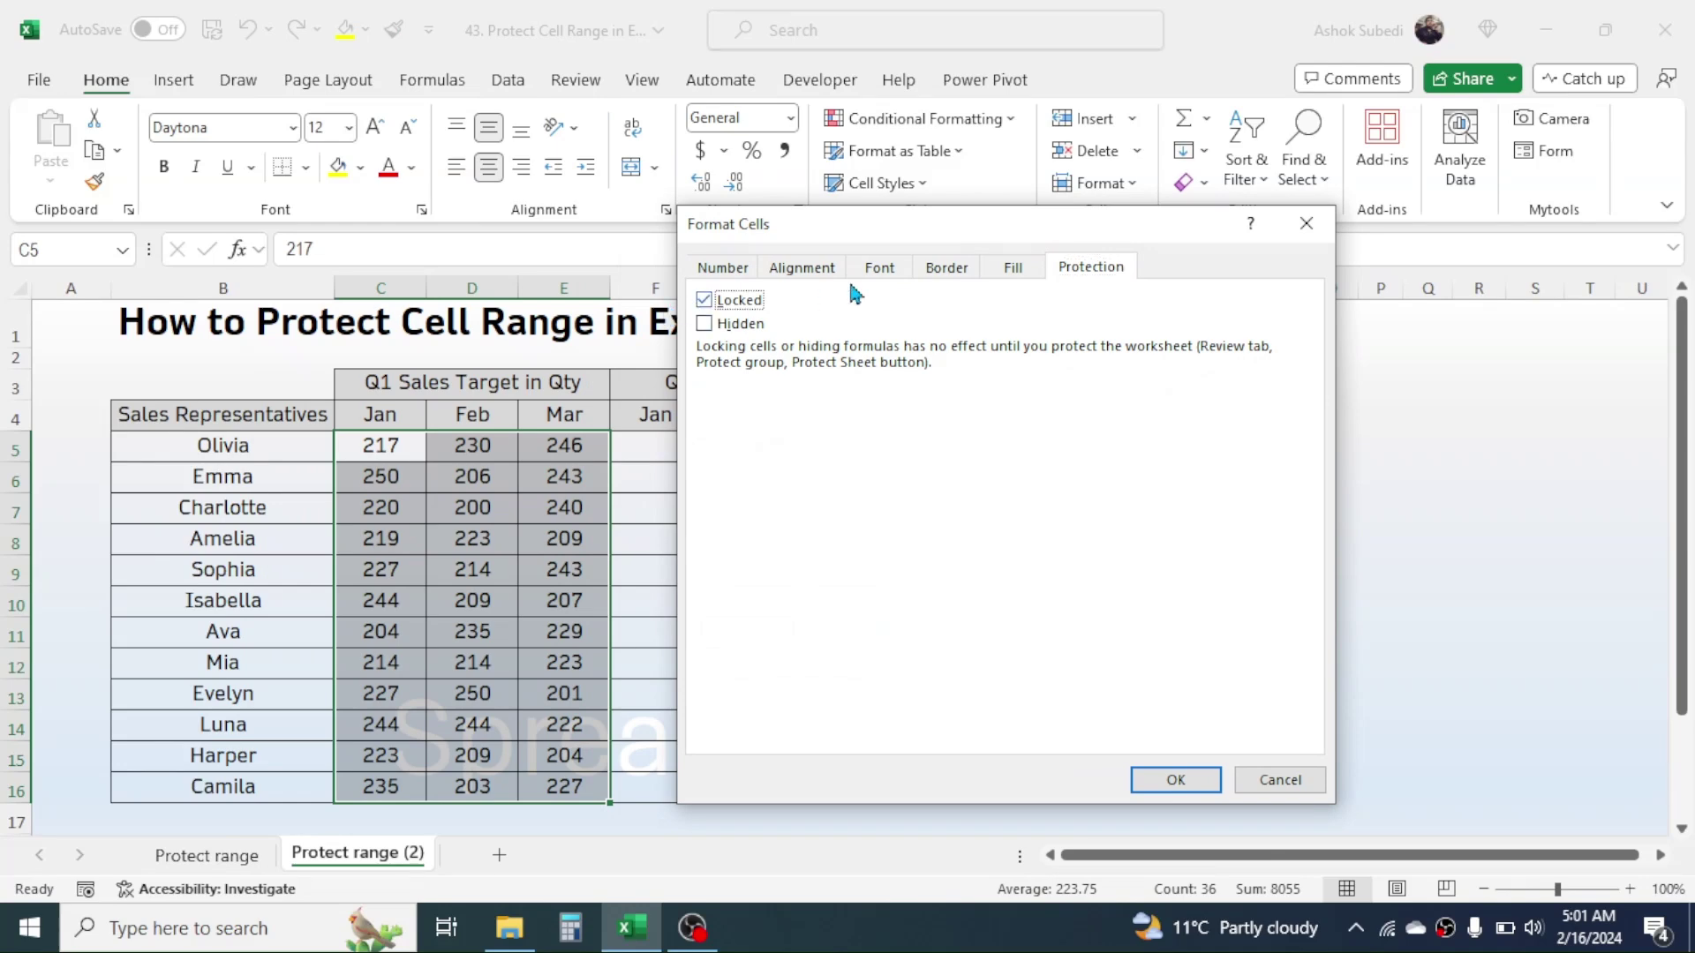
{"action": "left_click", "coordinate": [1176, 782]}
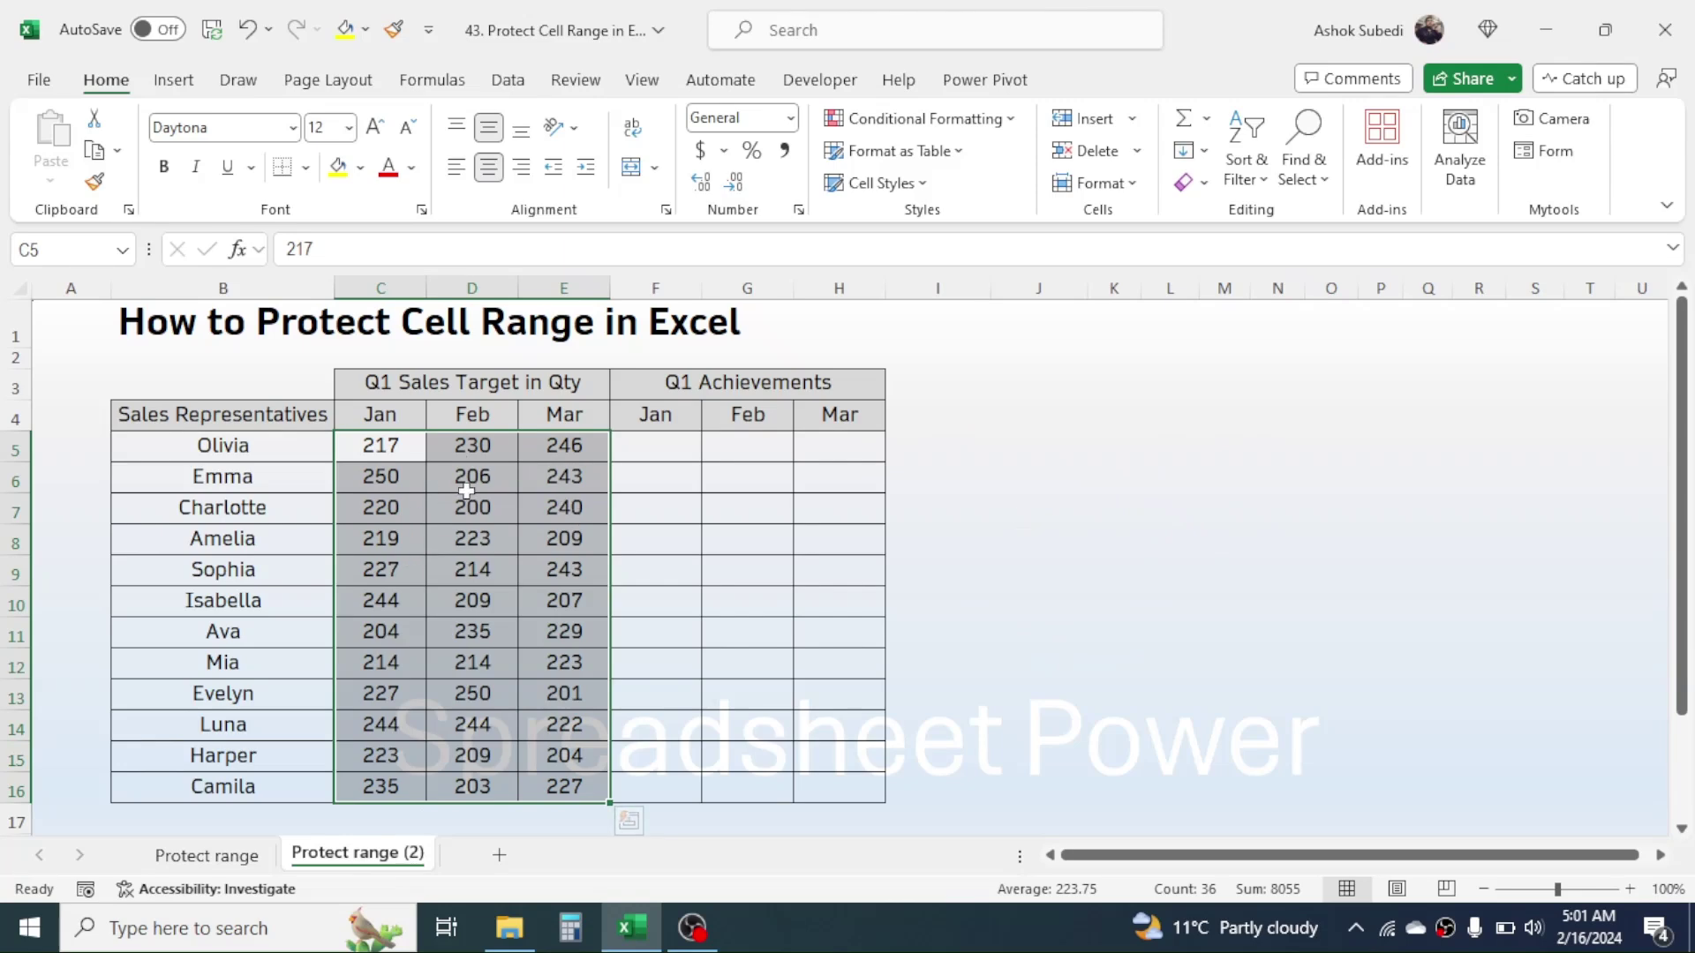
- Protect the sheet, allow users to select locked cells, and enter and confirm the unprotect password
{"action": "left_click", "coordinate": [1131, 184]}
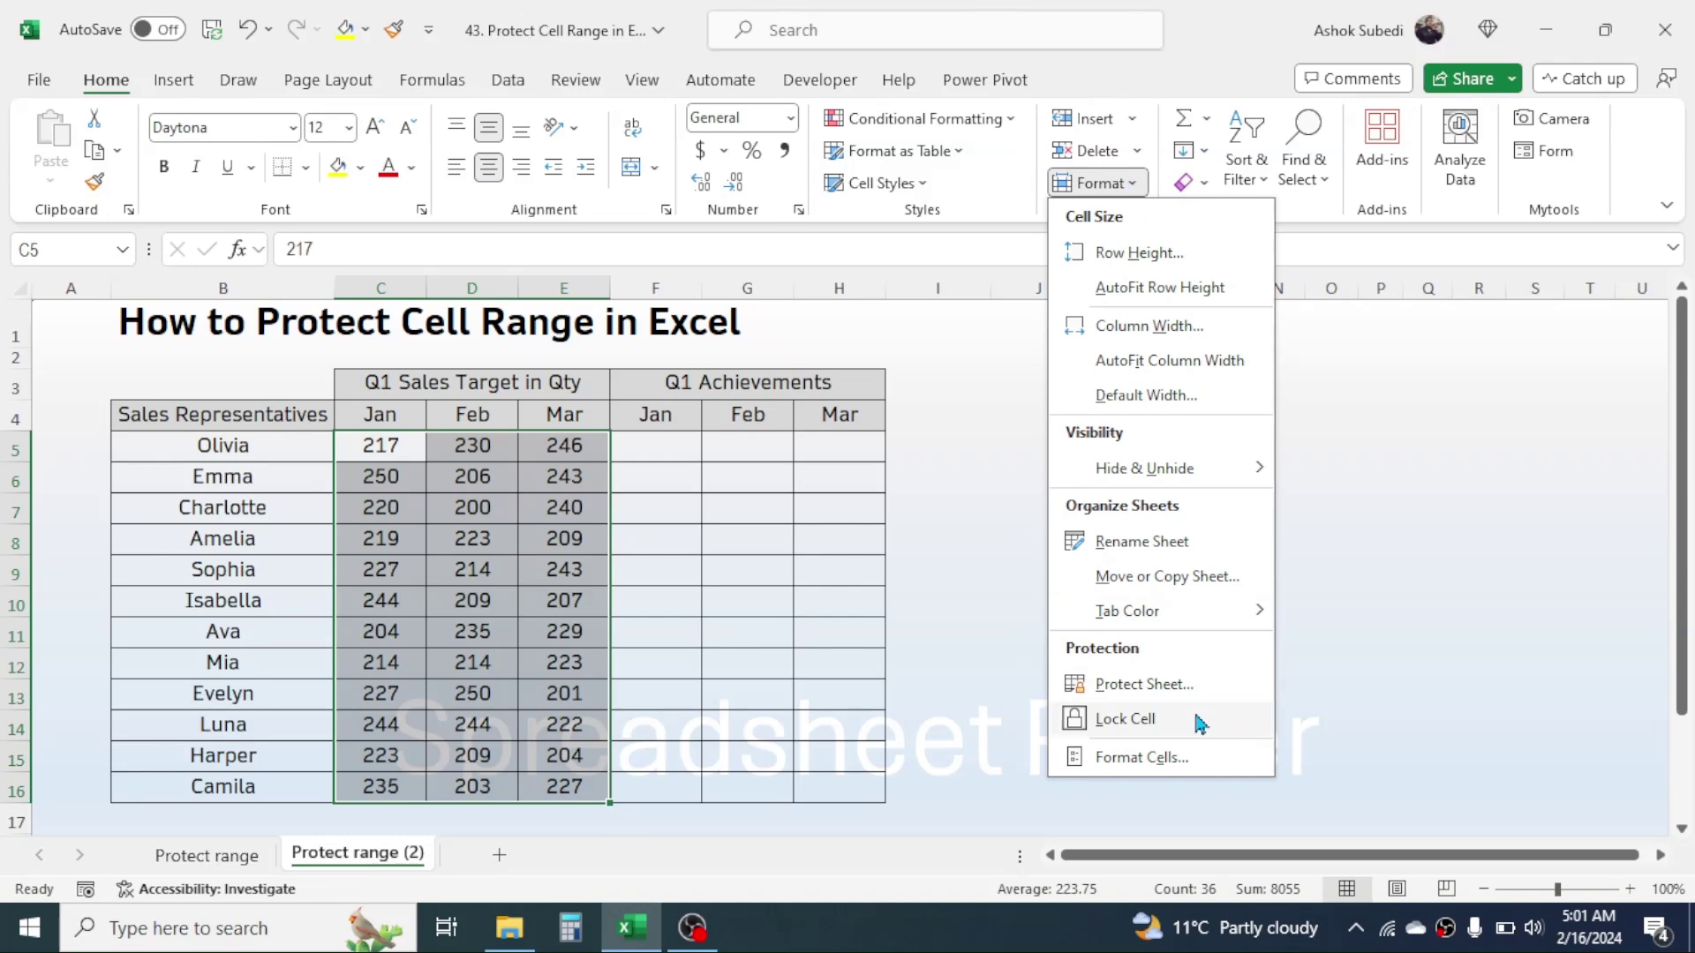
{"action": "left_click", "coordinate": [1144, 685]}
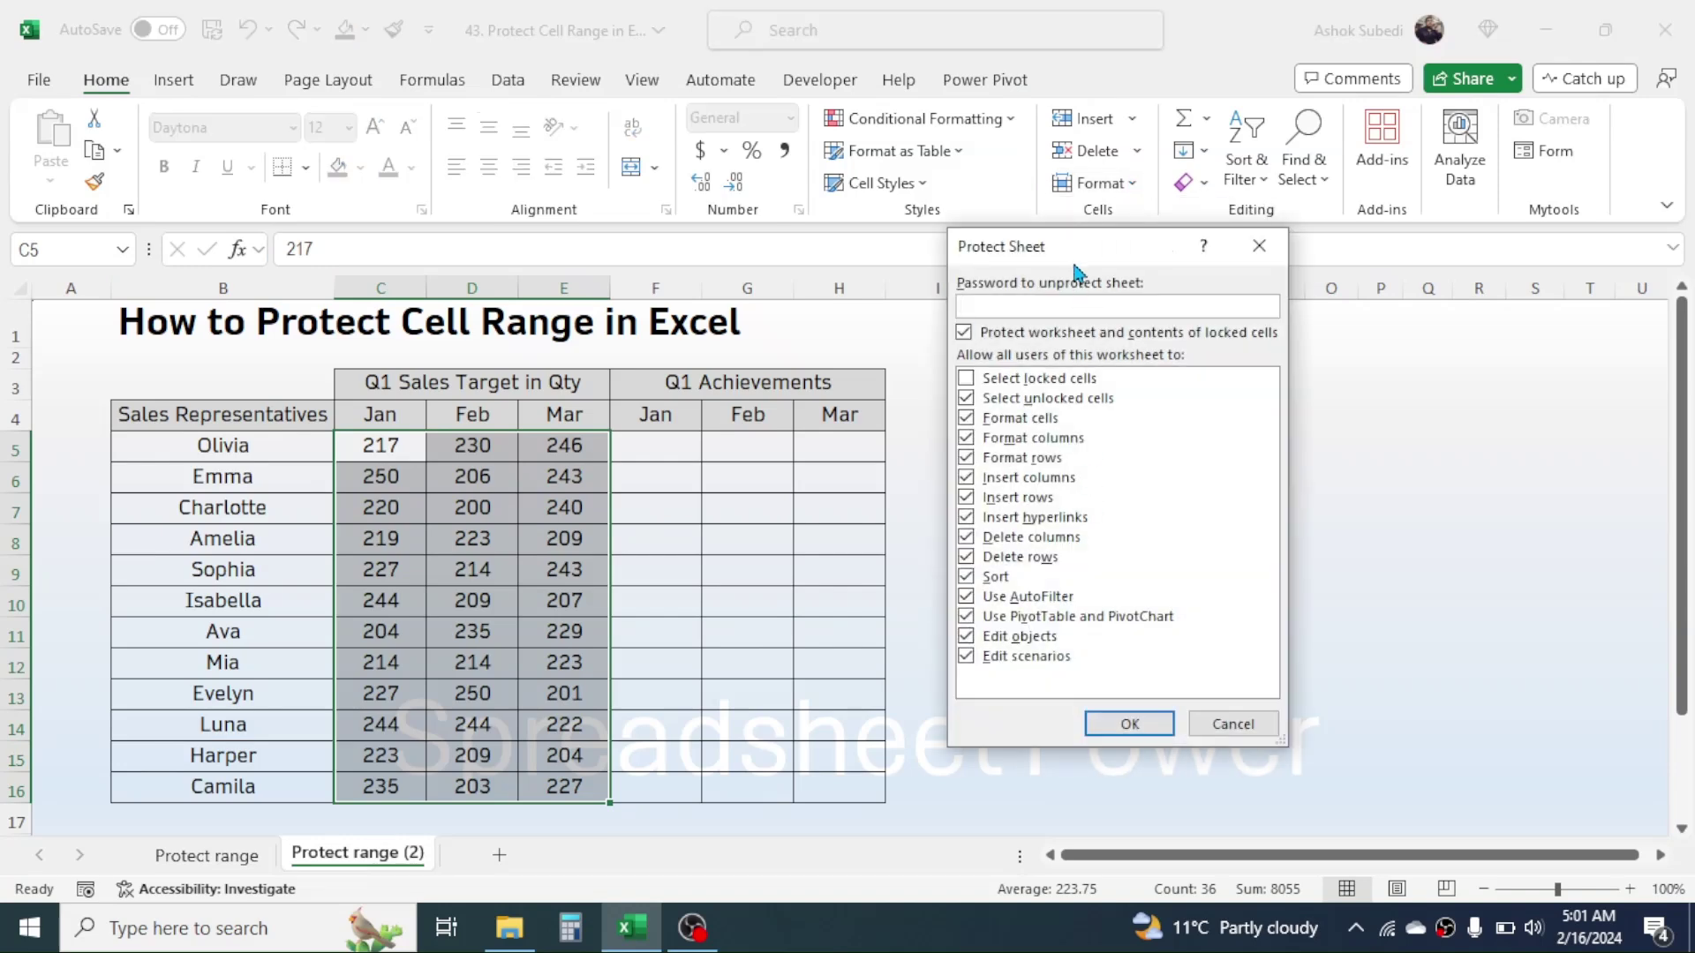
{"action": "mouse_move", "coordinate": [1092, 236]}
{"action": "left_mouse_down"}
{"action": "mouse_move", "coordinate": [1077, 256]}
{"action": "mouse_move", "coordinate": [1095, 246]}
{"action": "left_mouse_up"}
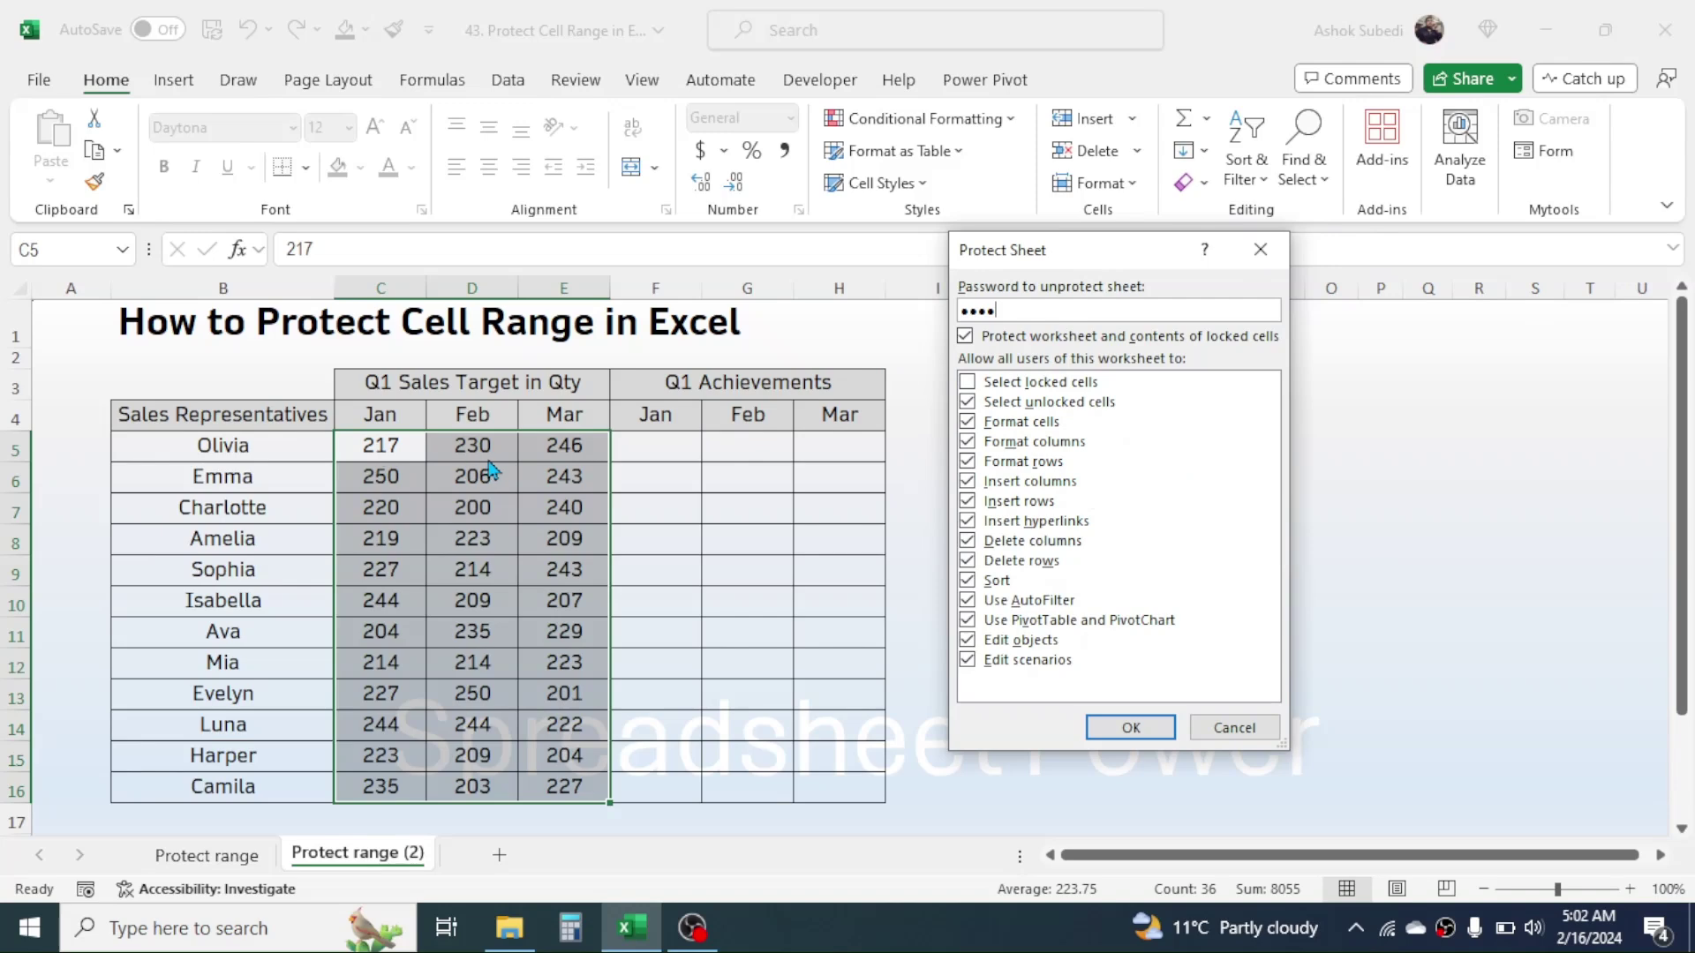
{"action": "left_click", "coordinate": [968, 385]}
{"action": "left_click", "coordinate": [1123, 727]}
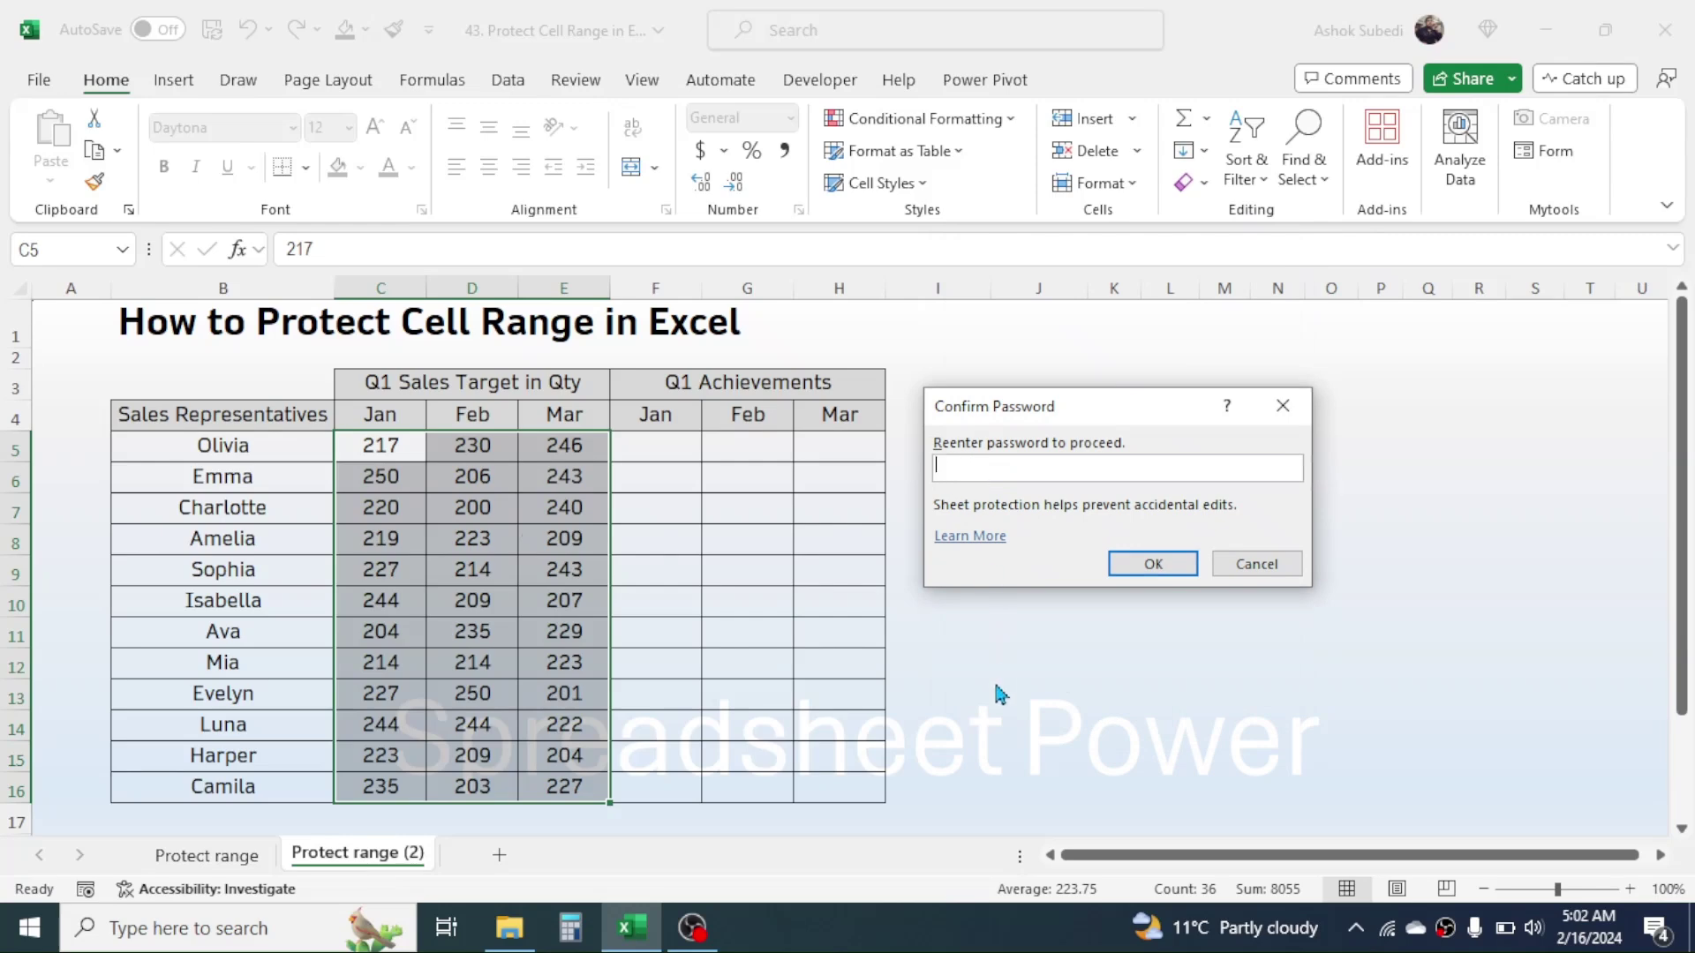
{"action": "left_click", "coordinate": [1153, 563]}
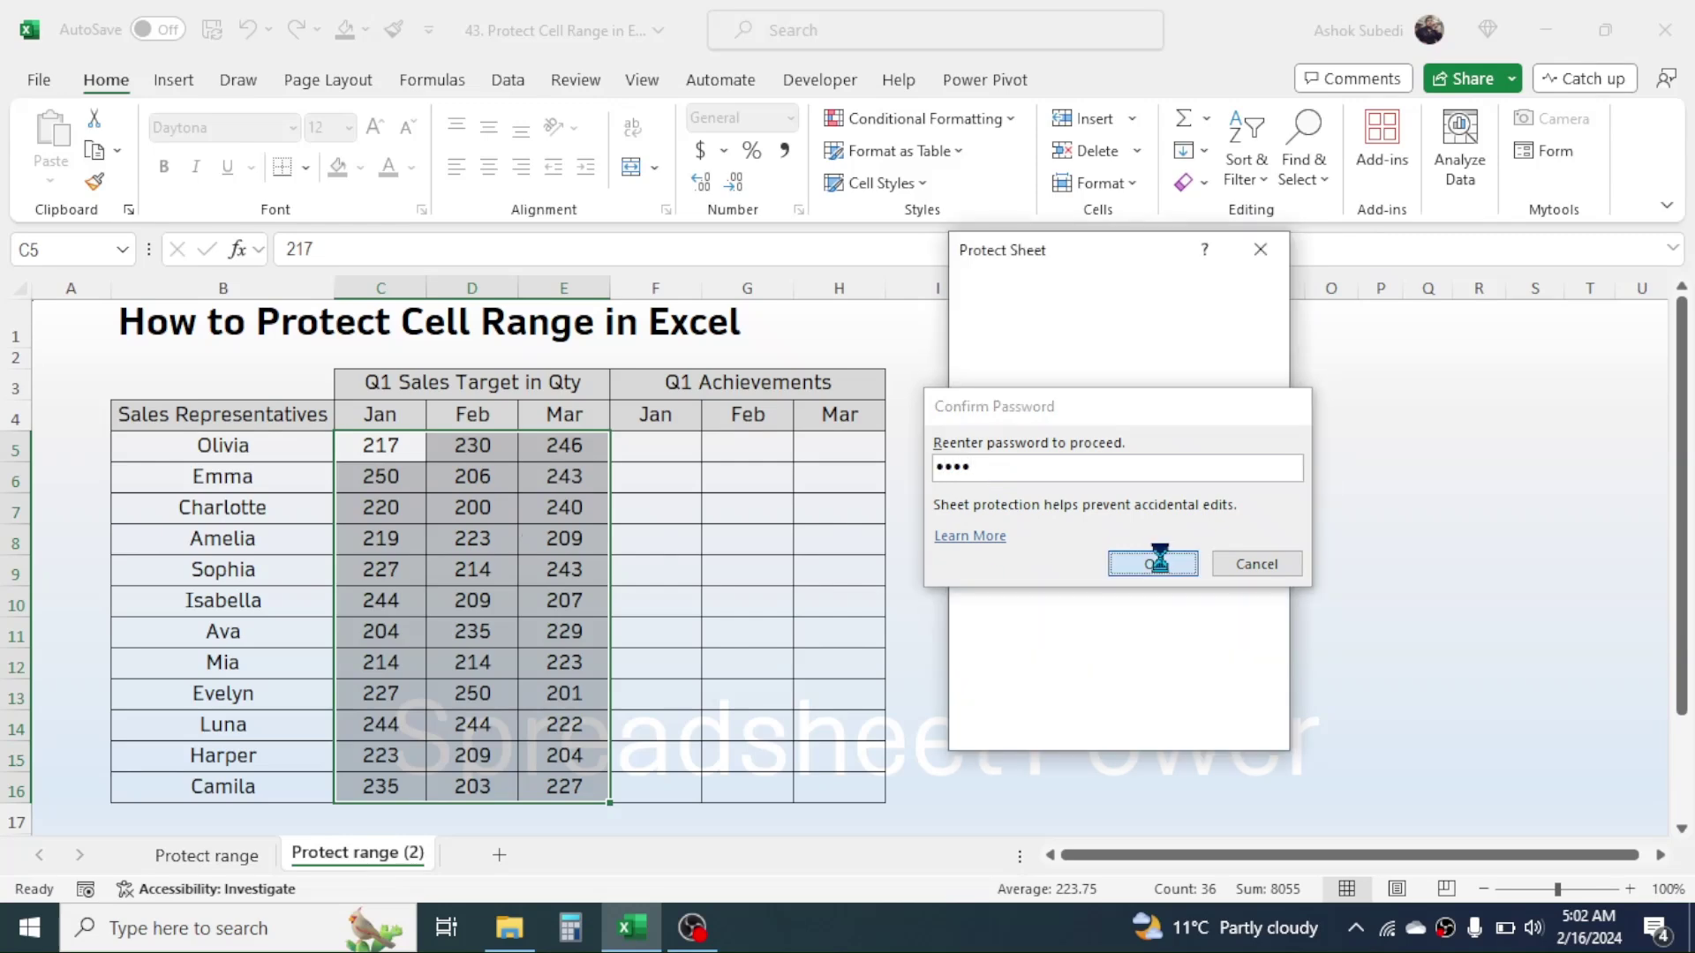
- Test the protection on the sales target range by trying to clear the value in cell C5
{"action": "left_click", "coordinate": [660, 509]}
{"action": "left_click_drag", "start_coordinate": [388, 443], "coordinate": [554, 777]}
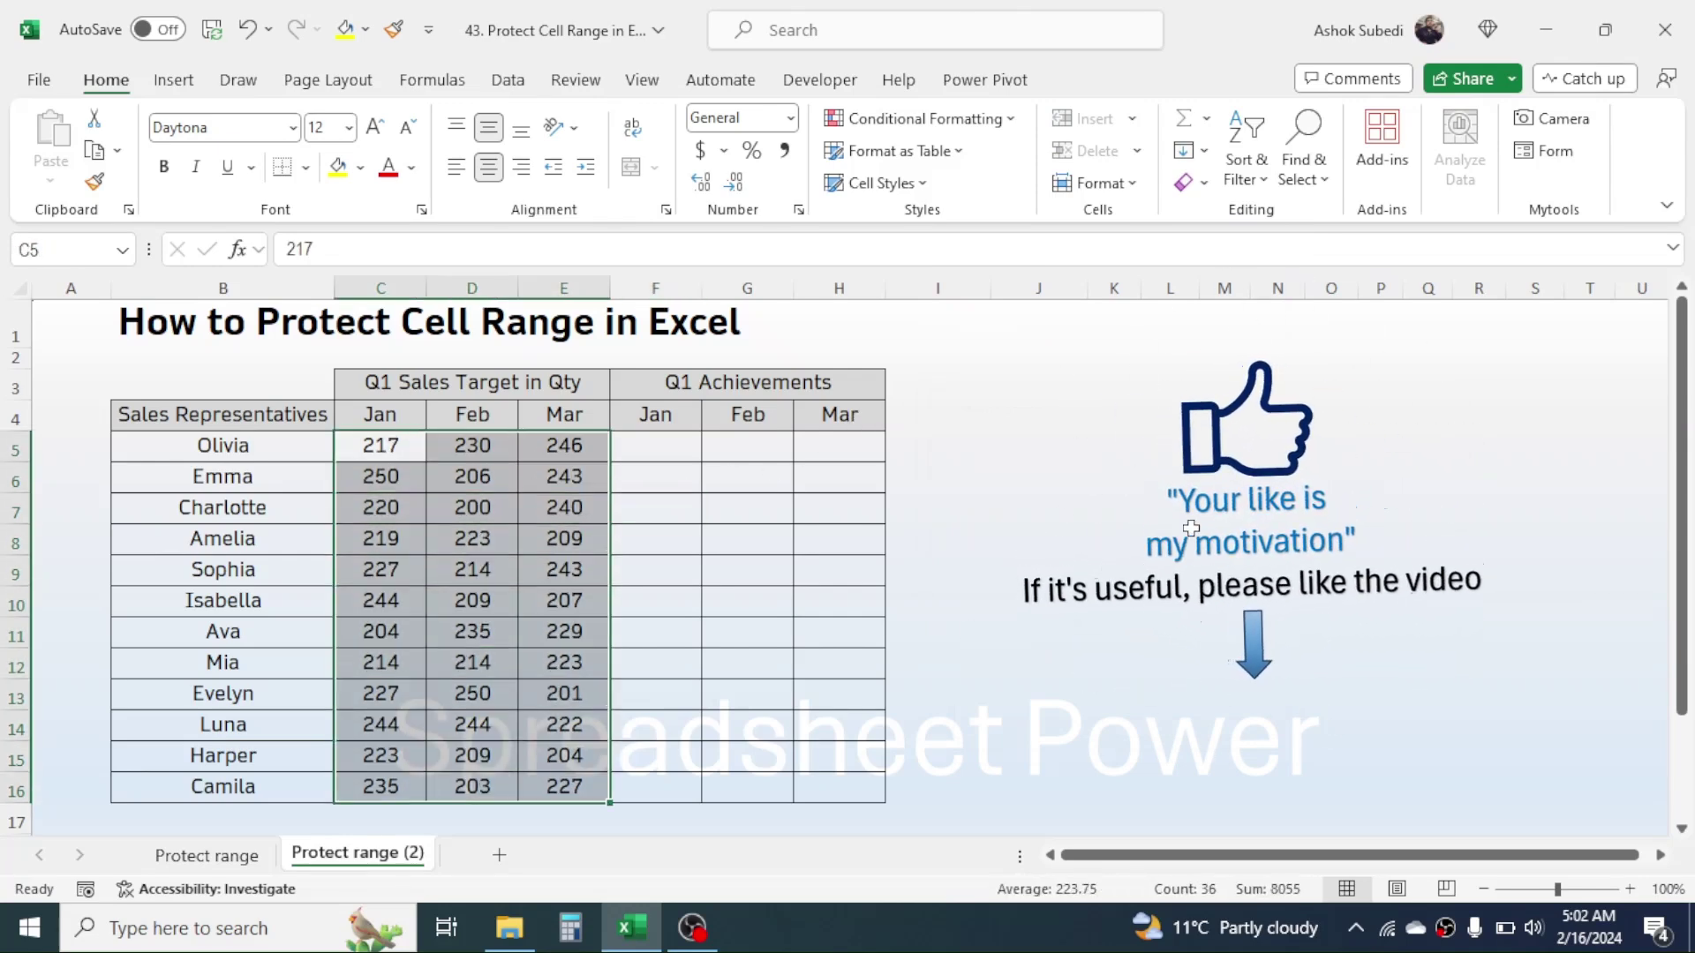
{"action": "left_click", "coordinate": [473, 479]}
{"action": "left_click", "coordinate": [394, 444]}
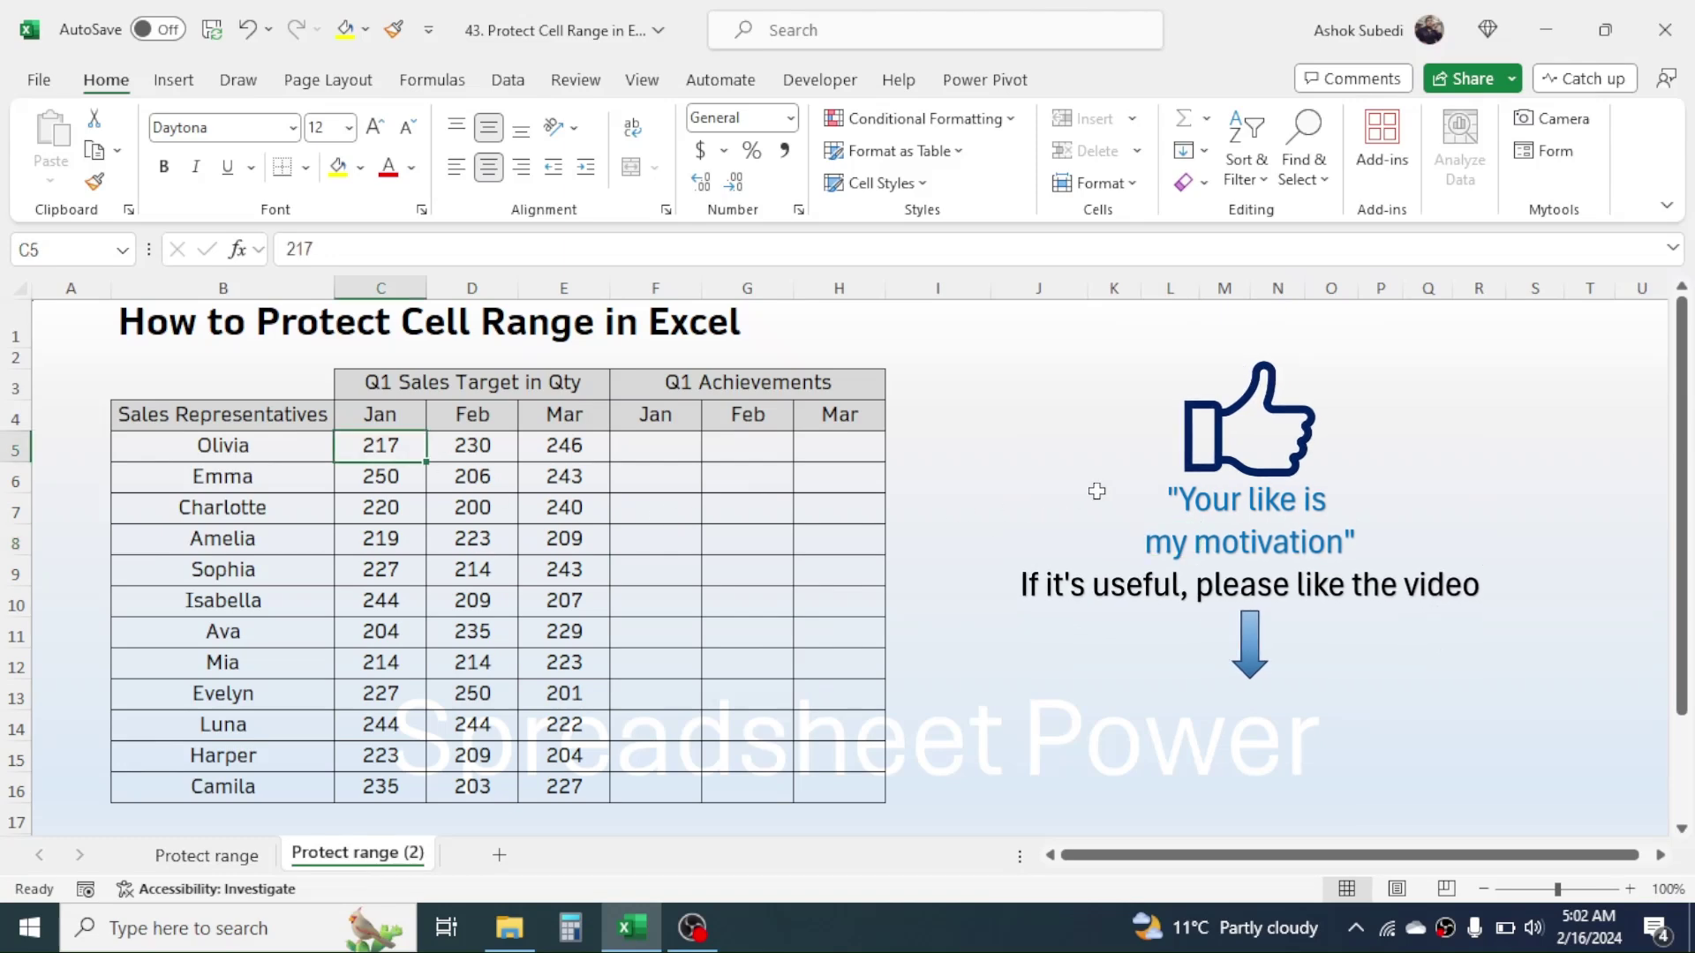
{"action": "key", "text": "Delete"}
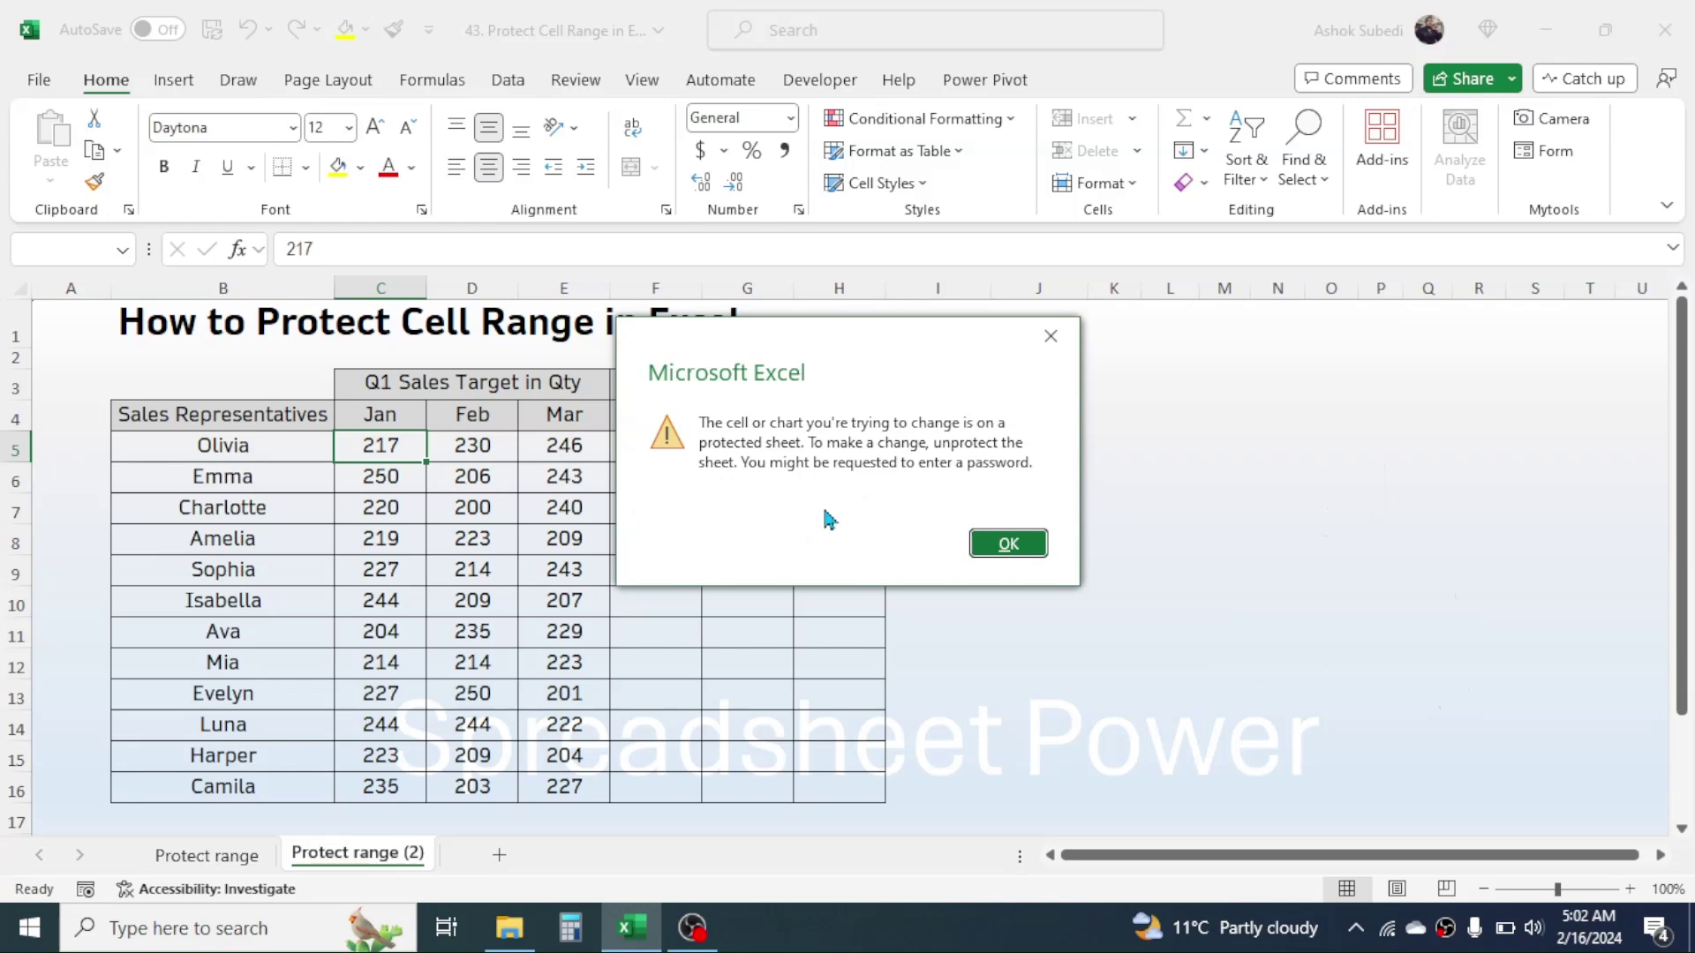
{"action": "left_click", "coordinate": [1000, 543]}
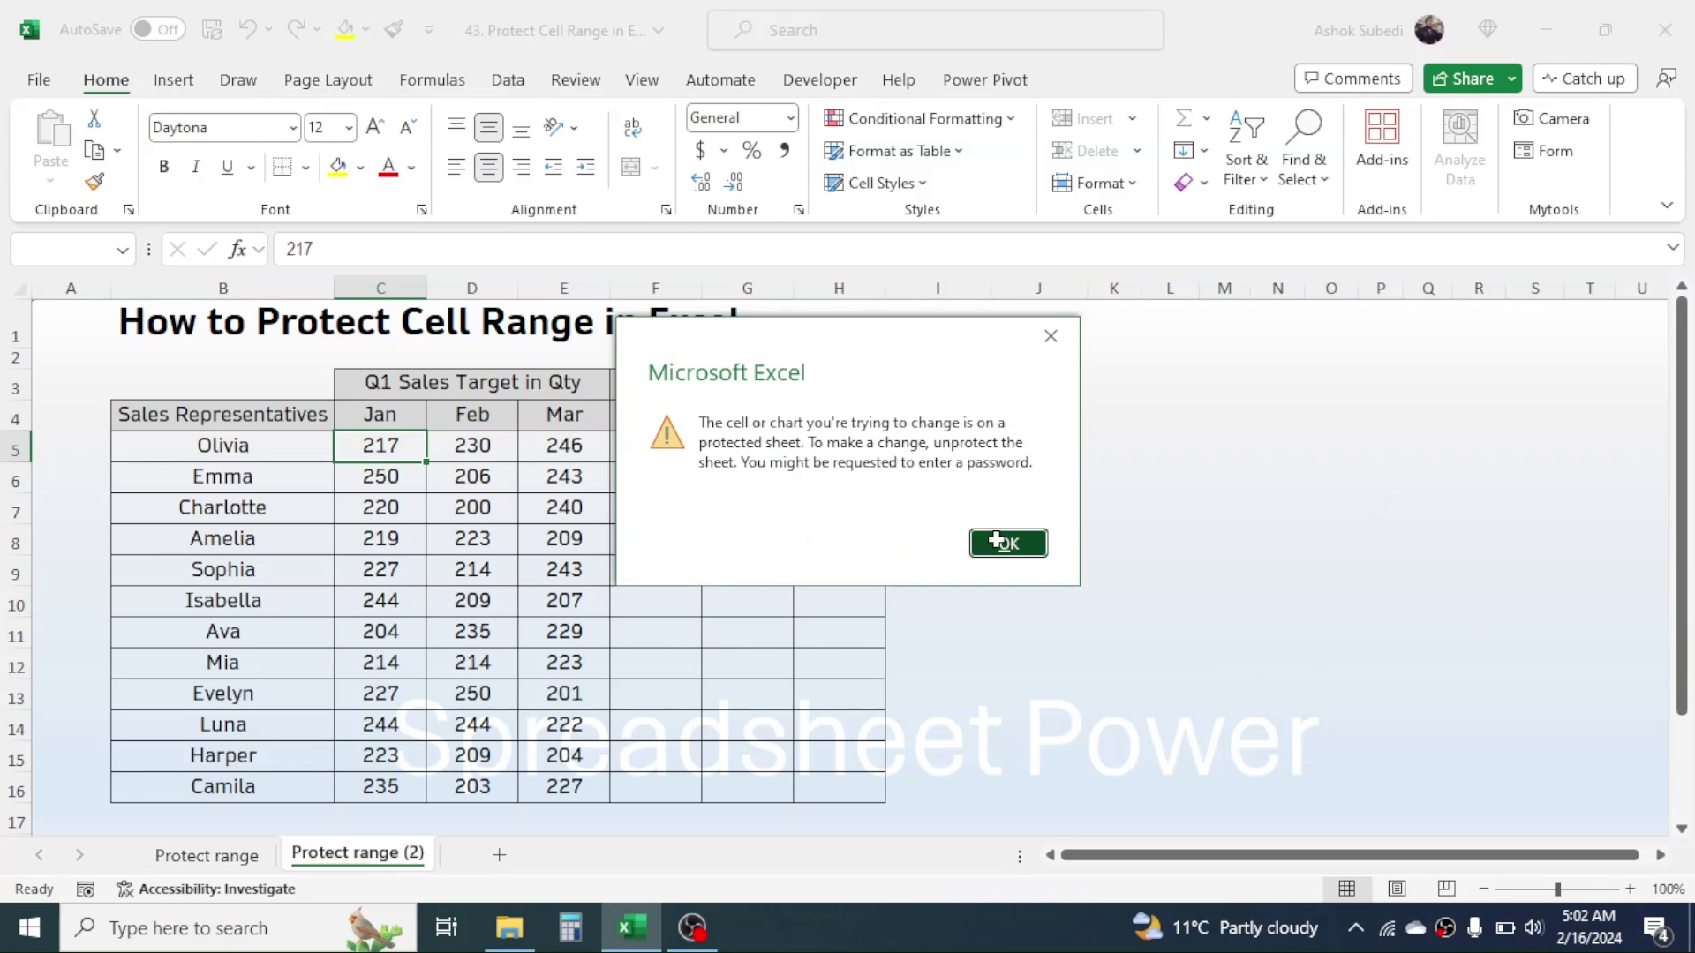
- Try to delete column D, which crosses the locked range, from the protected sheet
{"action": "left_click", "coordinate": [549, 448]}
{"action": "left_click", "coordinate": [477, 284]}
{"action": "right_click", "coordinate": [477, 284]}
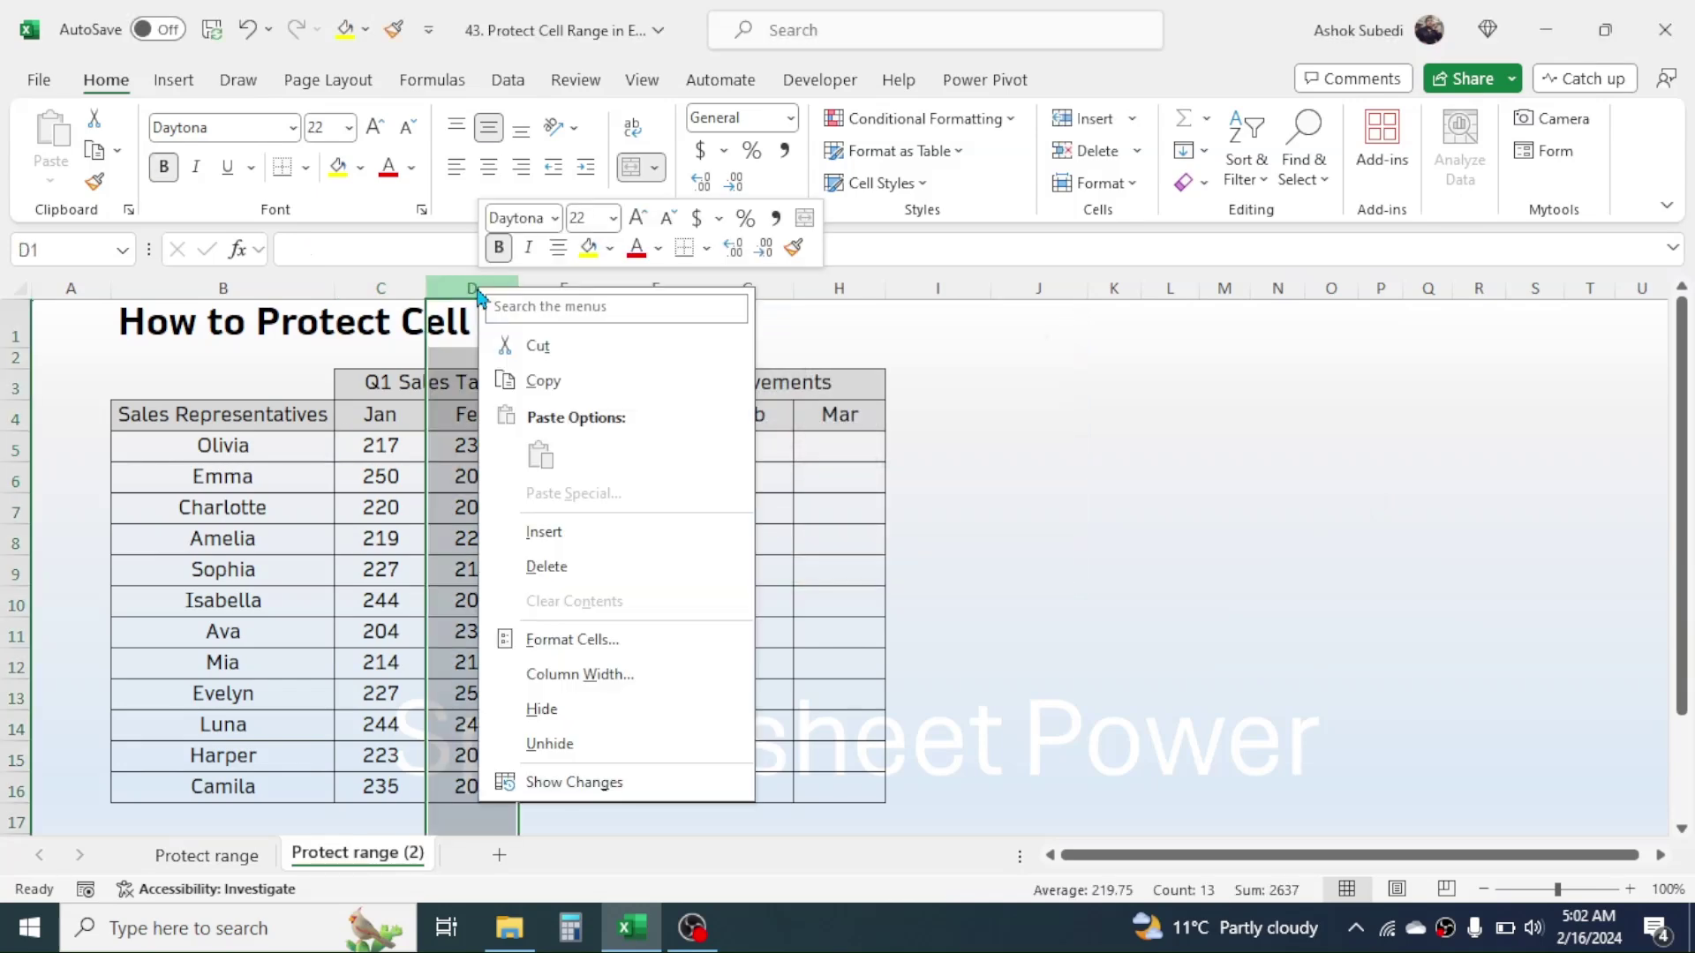
{"action": "key", "text": "Escape"}
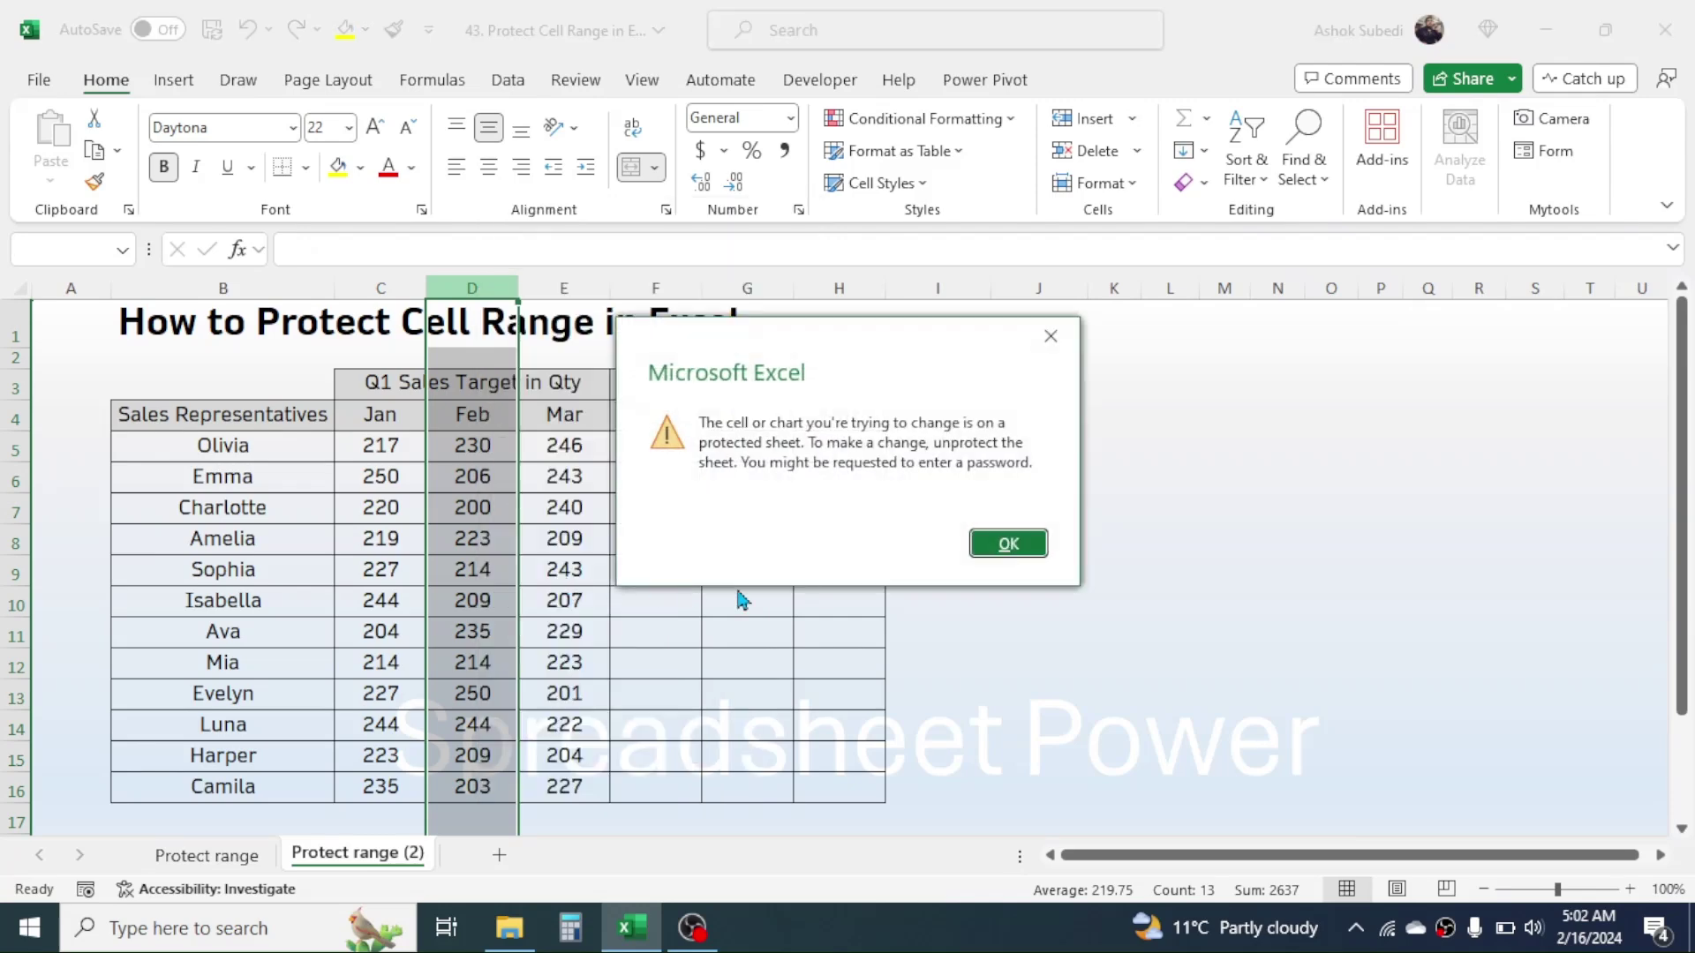
{"action": "left_click", "coordinate": [1009, 544]}
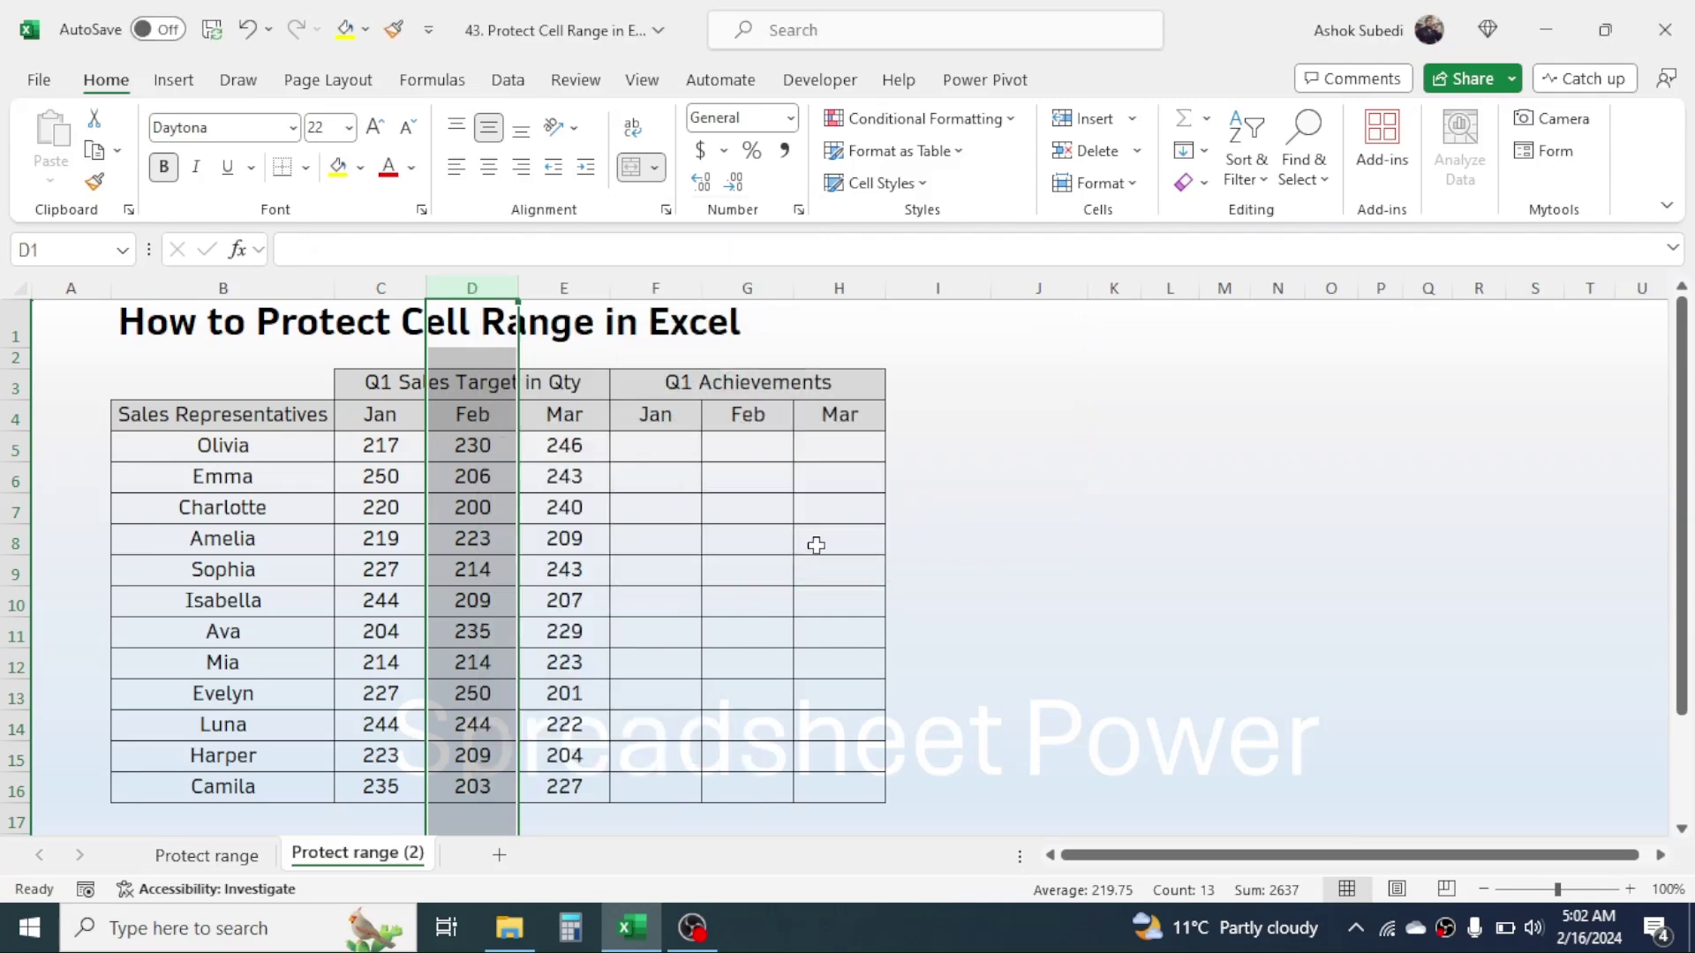
- Enter 230 in F5 and 3434 in G5 in the unlocked Q1 Achievements area
{"action": "left_click", "coordinate": [695, 569]}
{"action": "left_click_drag", "start_coordinate": [386, 450], "coordinate": [557, 790]}
{"action": "left_click", "coordinate": [1154, 472]}
{"action": "left_click", "coordinate": [667, 450]}
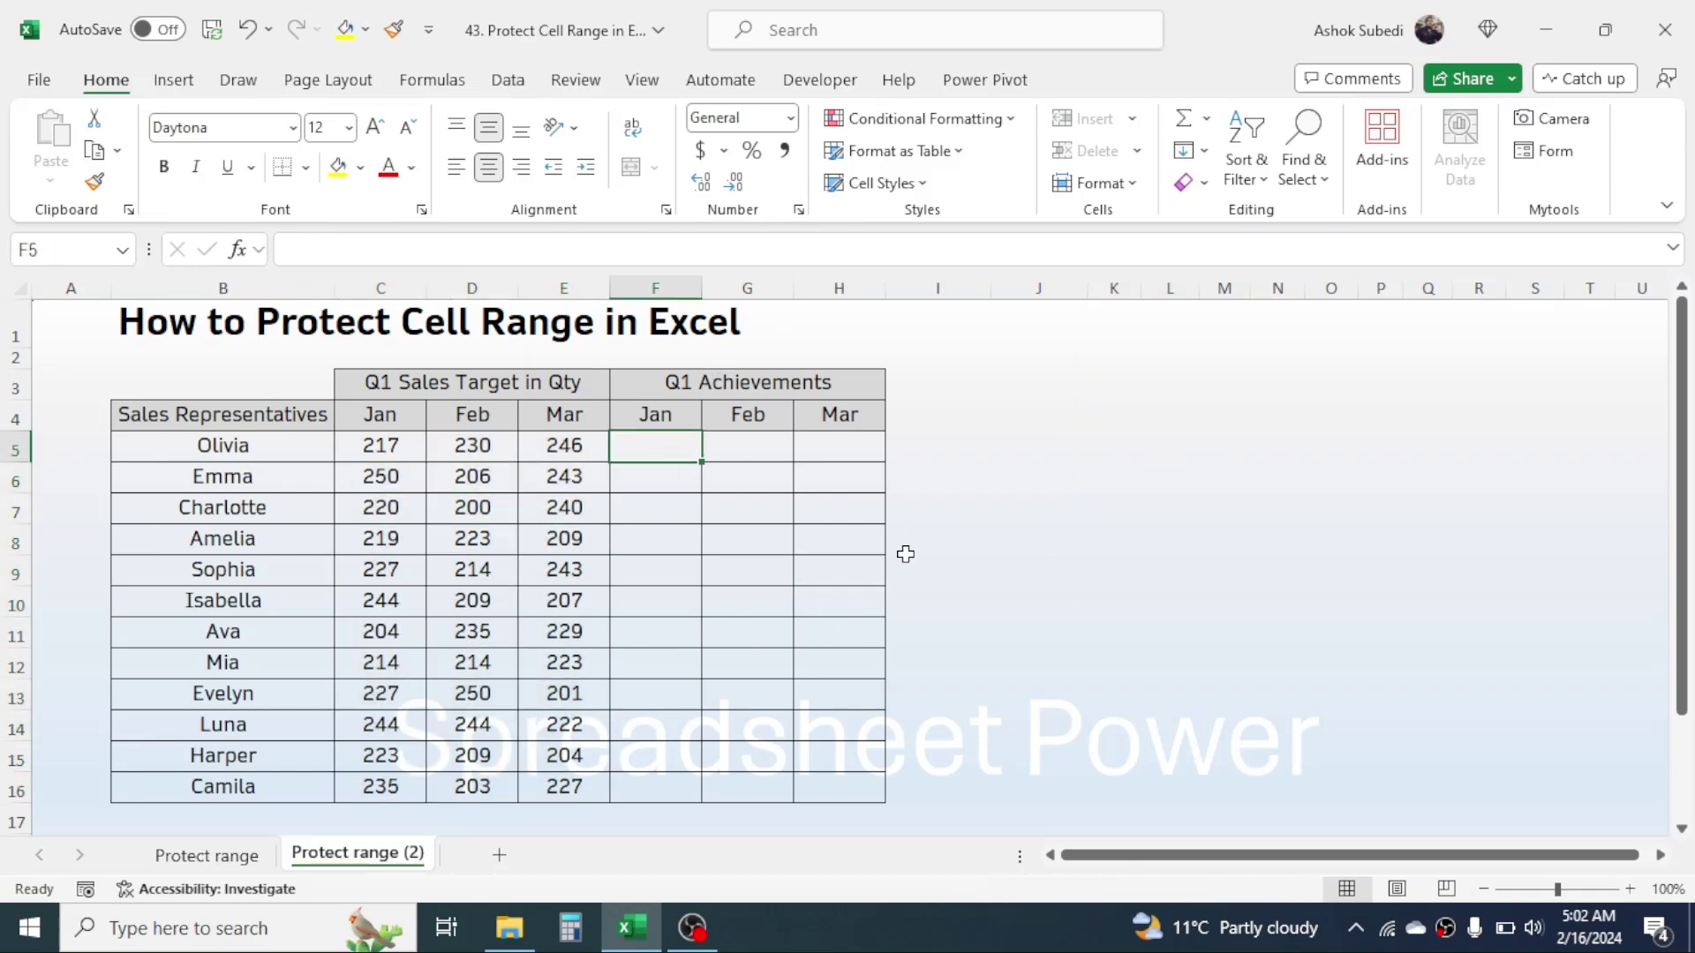
{"action": "type", "text": "230"}
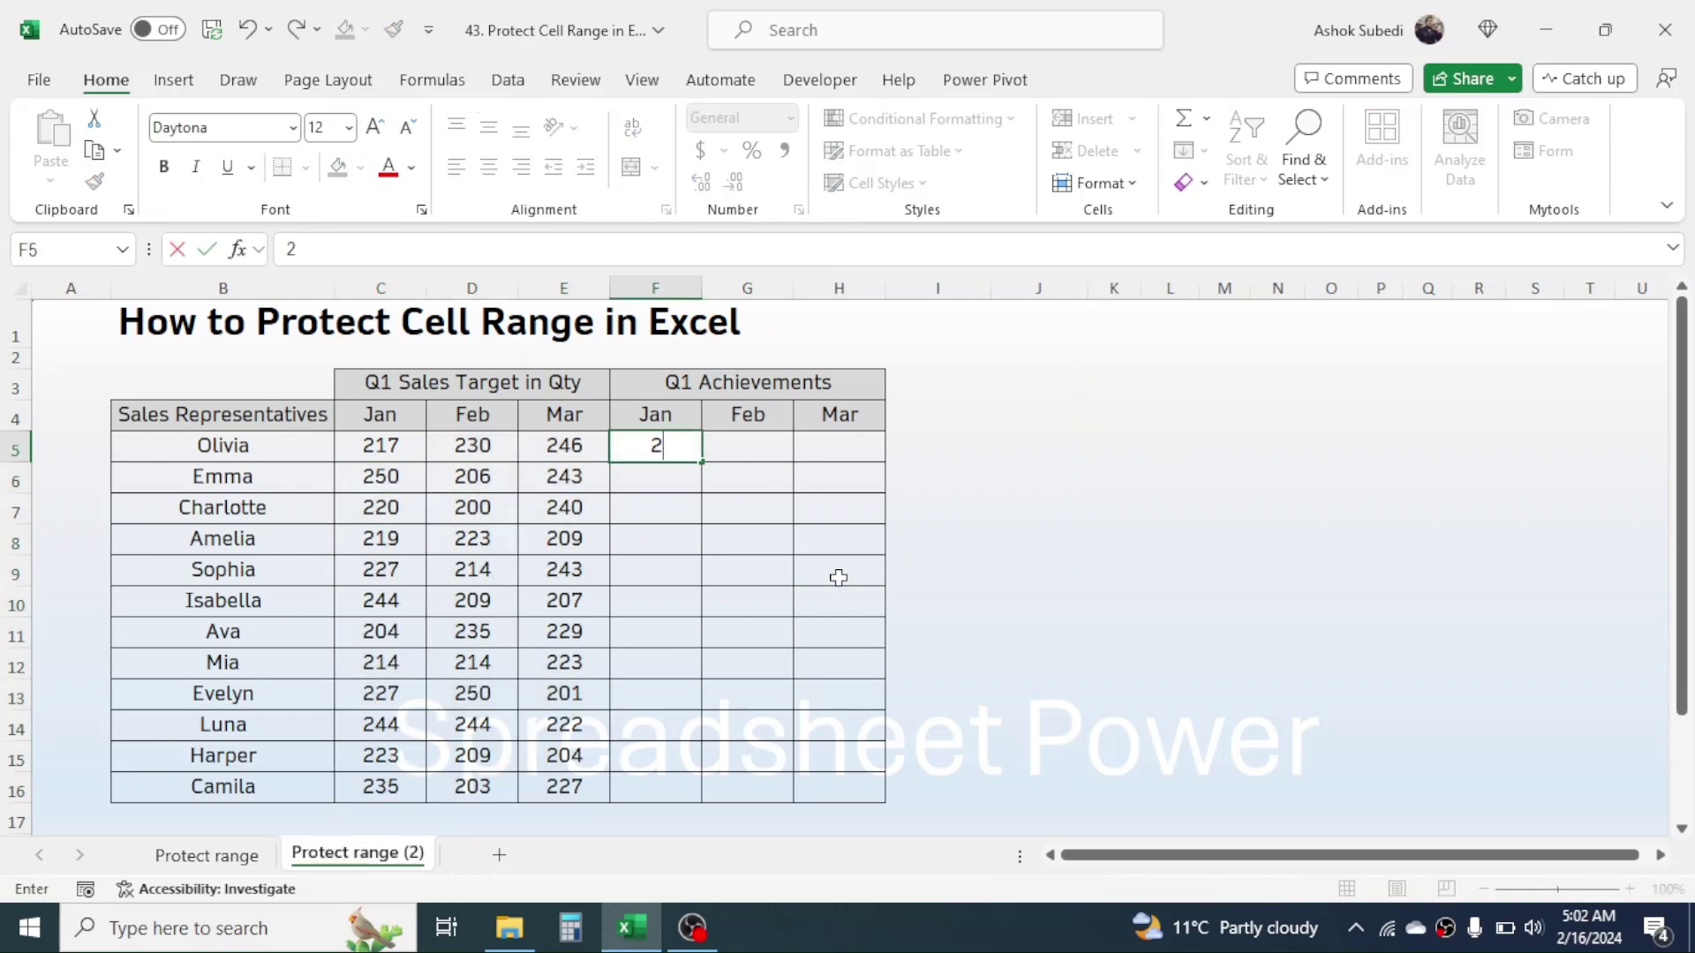
{"action": "key", "text": "Return"}
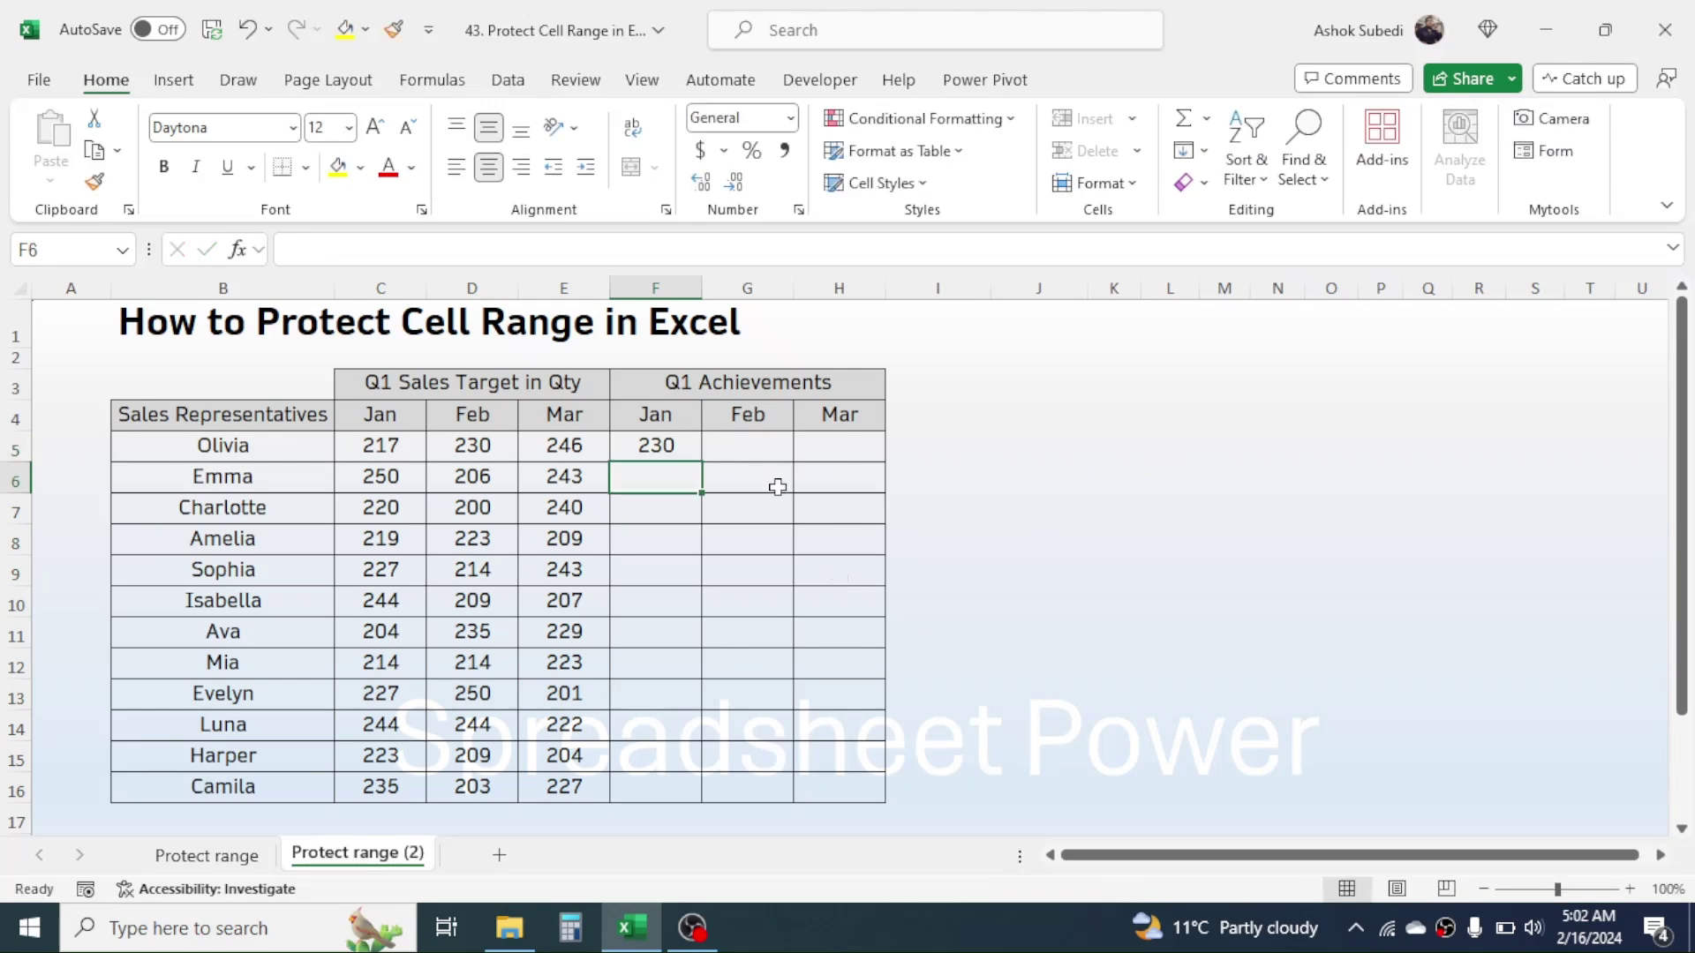
{"action": "left_click", "coordinate": [735, 439]}
{"action": "key", "text": "F2"}
{"action": "type", "text": "3434"}
{"action": "key", "text": "Return"}
- Delete the empty columns K through N and select the sales target range C5:E16
{"action": "left_click", "coordinate": [1379, 508]}
{"action": "left_click_drag", "start_coordinate": [1104, 281], "coordinate": [1279, 288]}
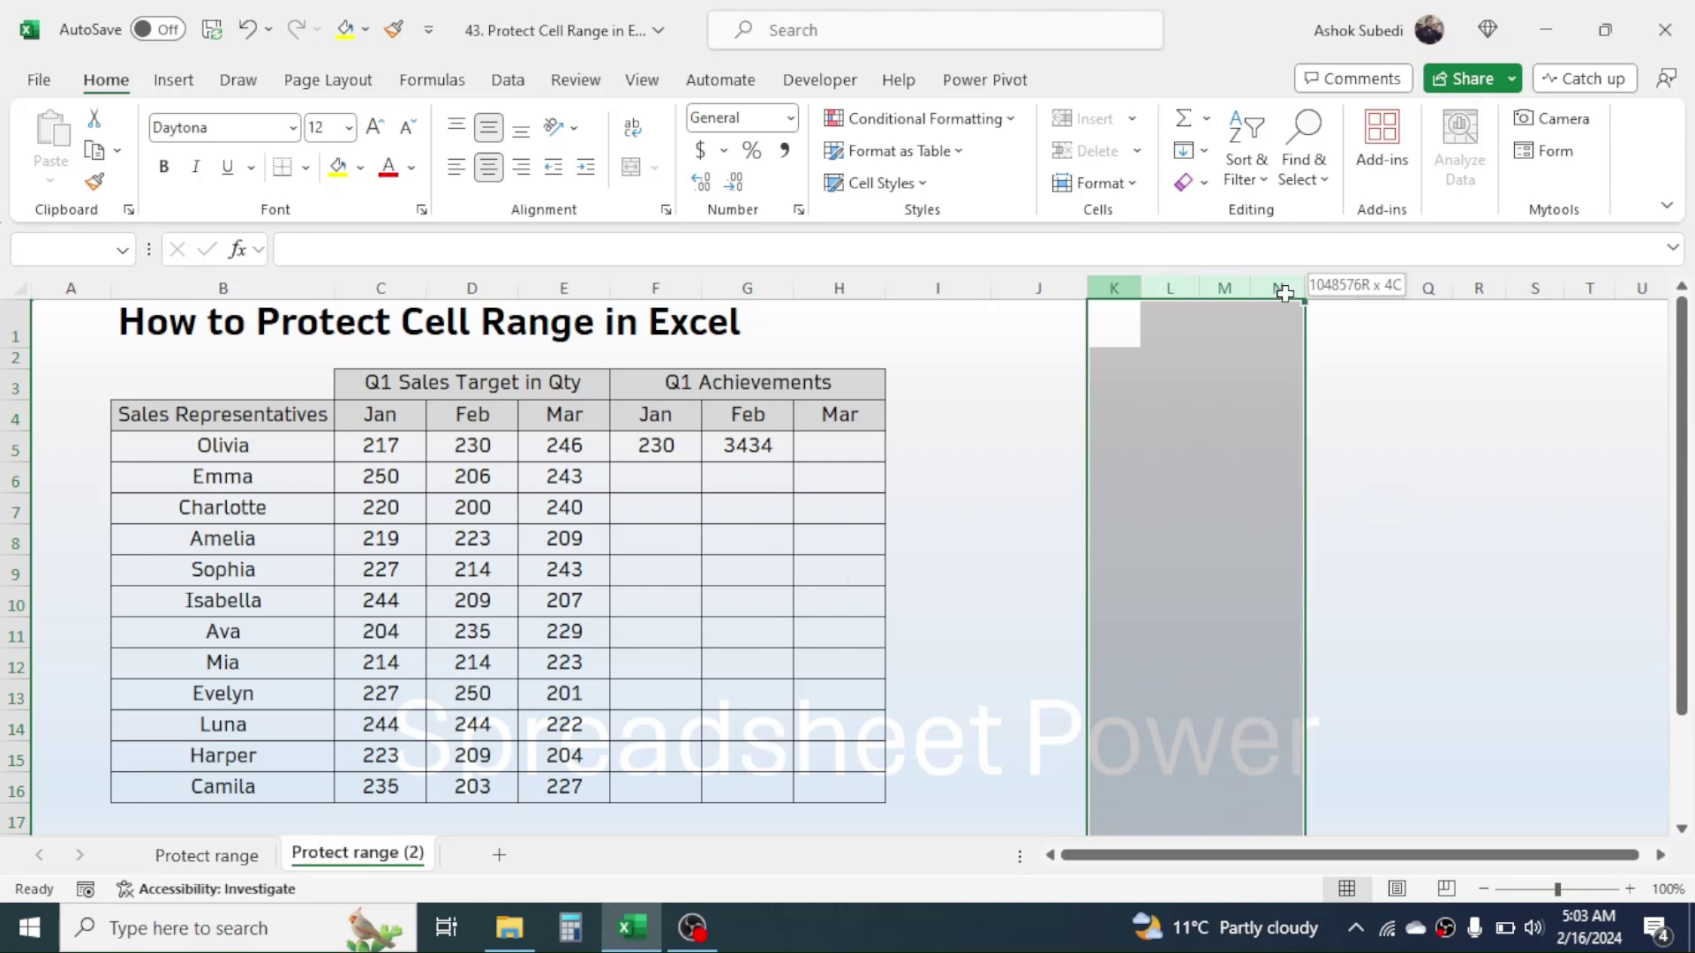
{"action": "right_click", "coordinate": [1280, 288]}
{"action": "left_click", "coordinate": [1374, 607]}
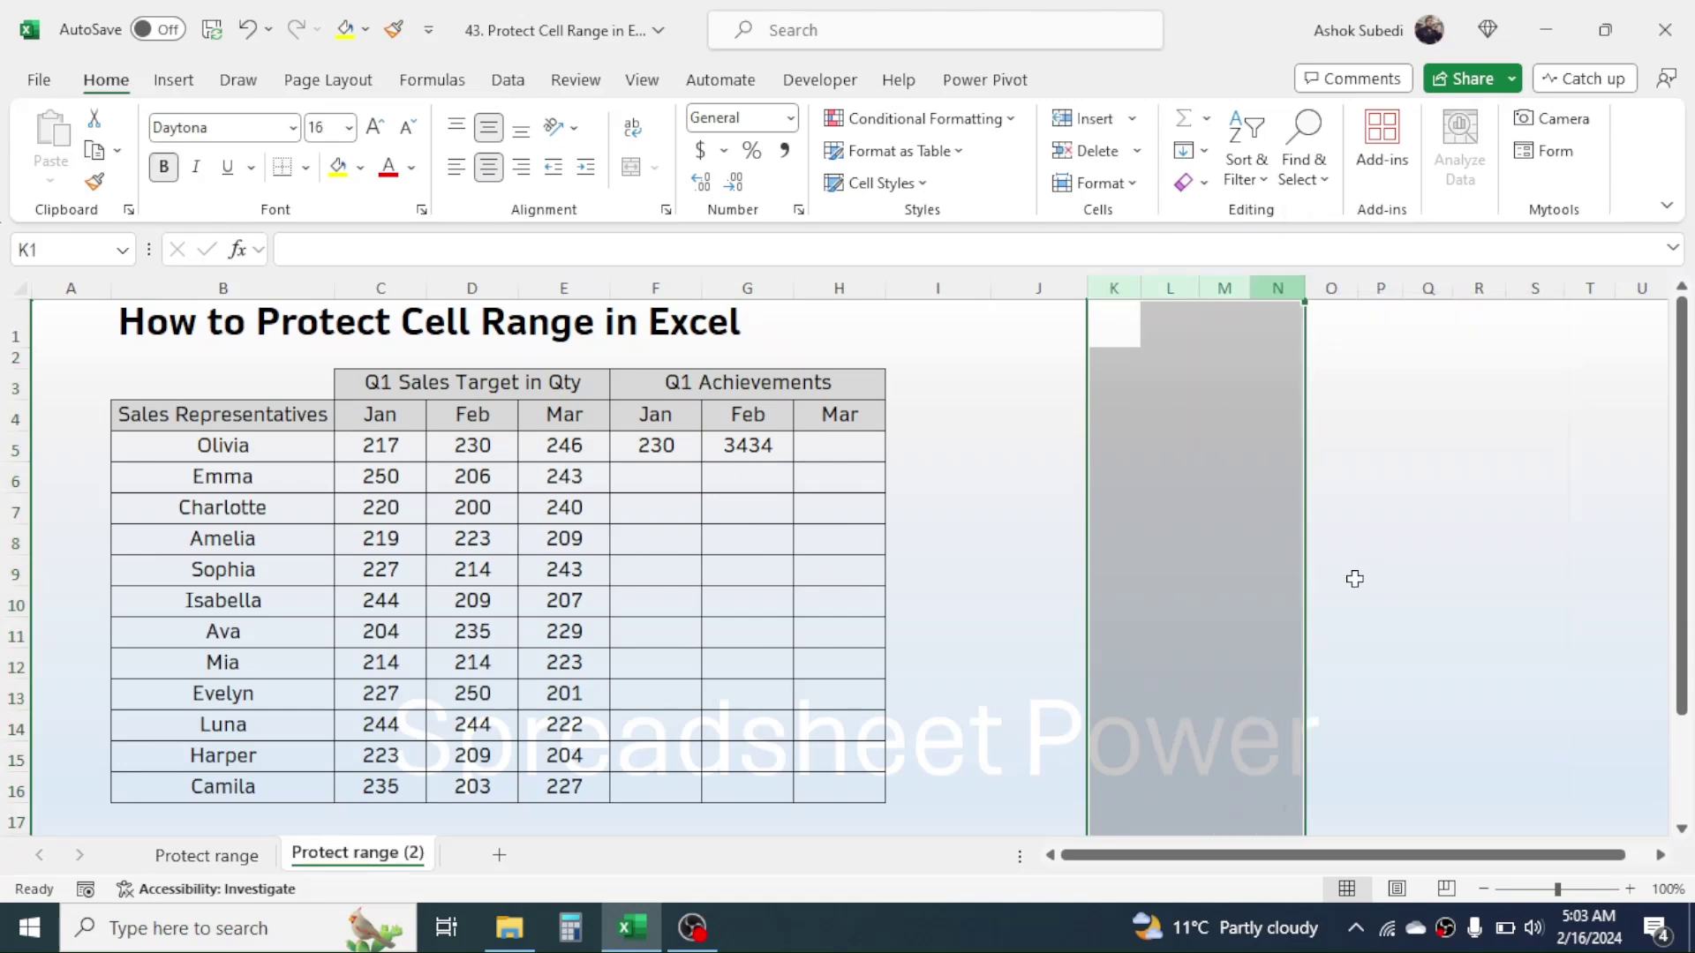
{"action": "left_click", "coordinate": [1218, 521]}
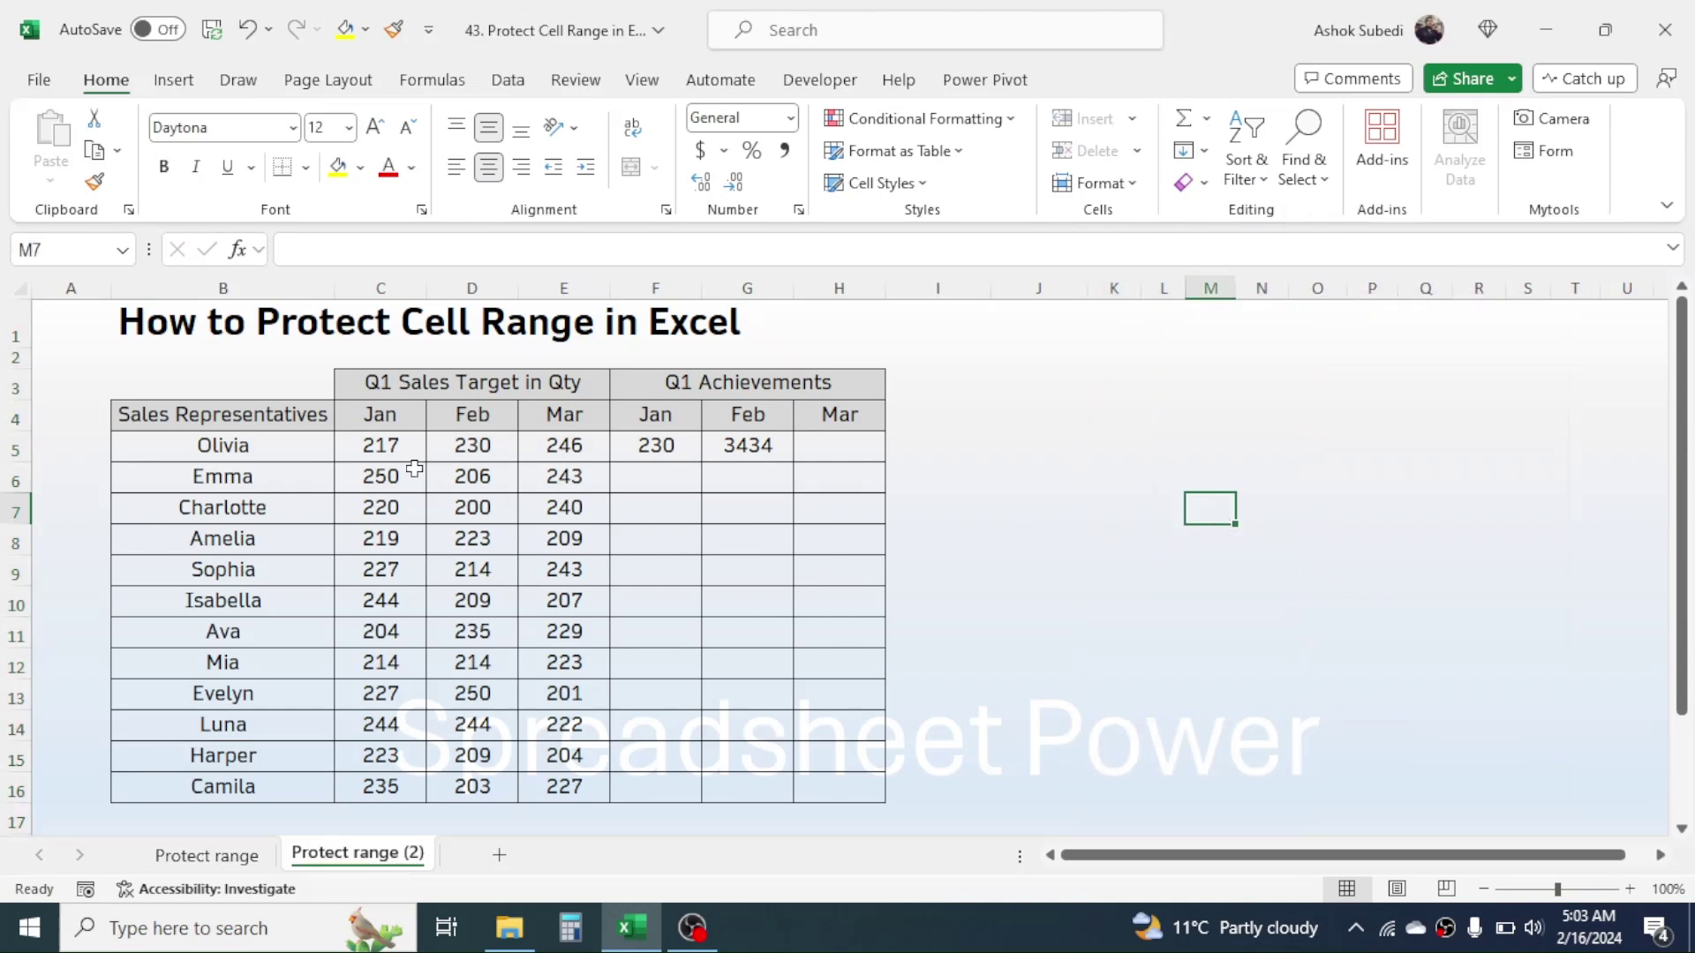
{"action": "left_click_drag", "start_coordinate": [383, 448], "coordinate": [563, 788]}
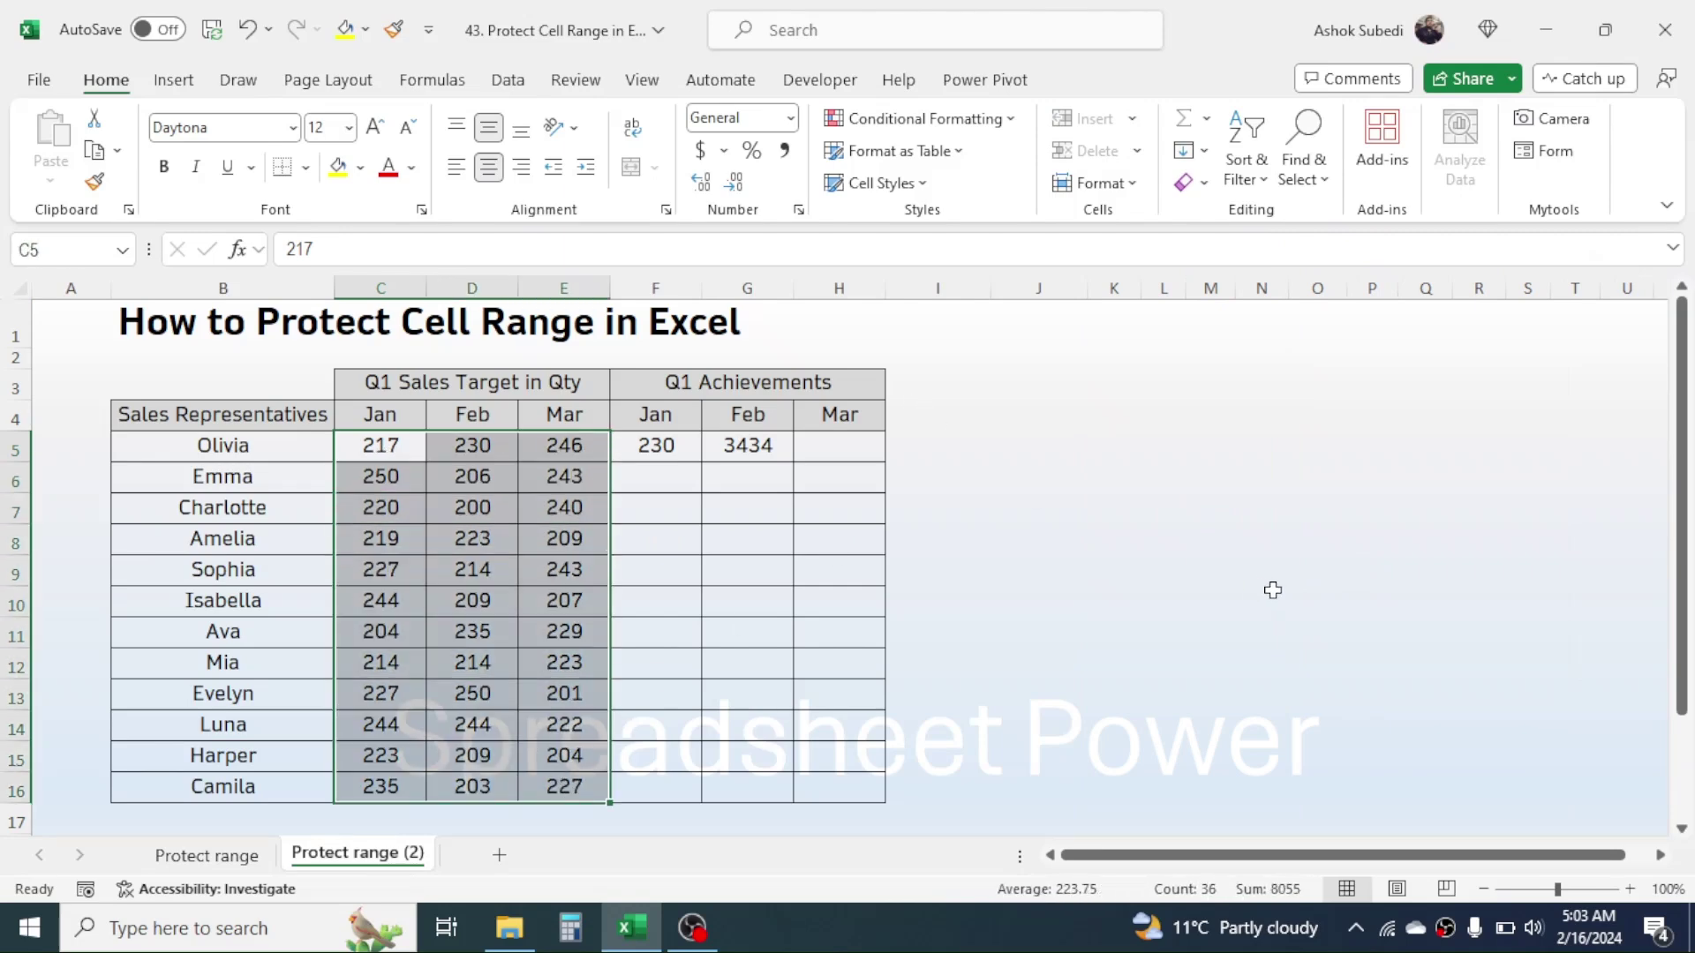